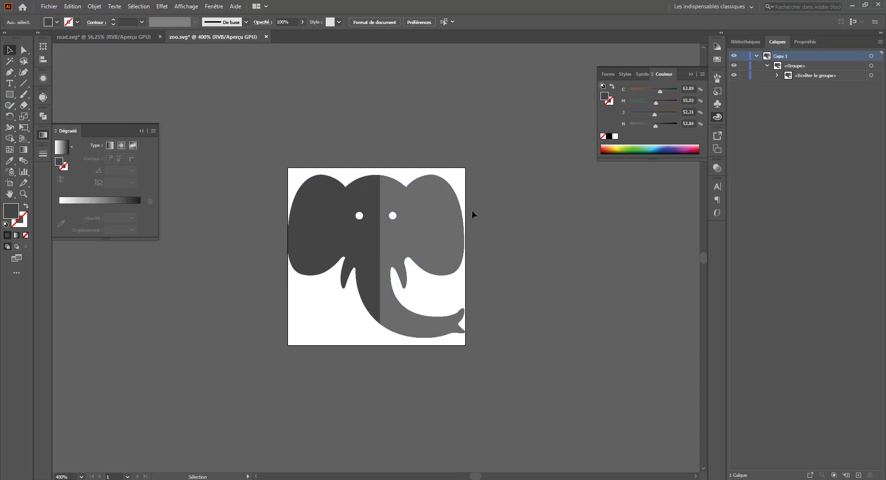
Edit the elephant group's opacity mask, nudge the group slightly, then exit isolation mode
double_click(371, 262)
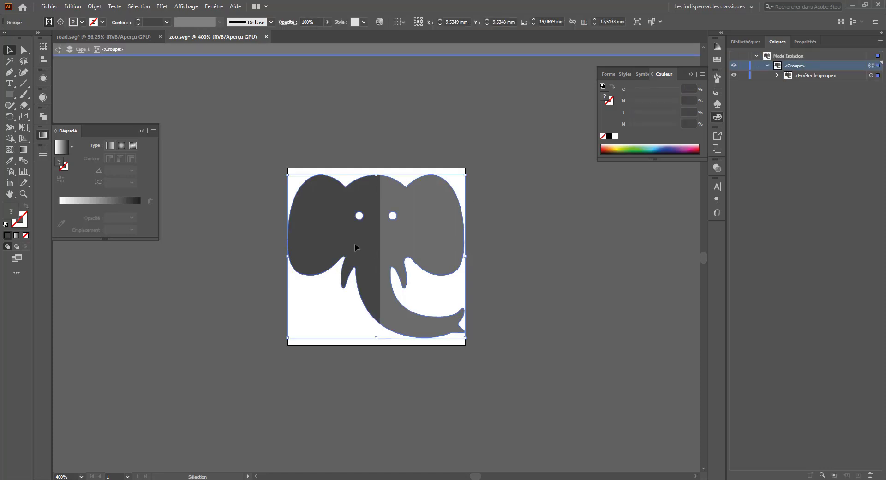
left_click(355, 242)
double_click(326, 237)
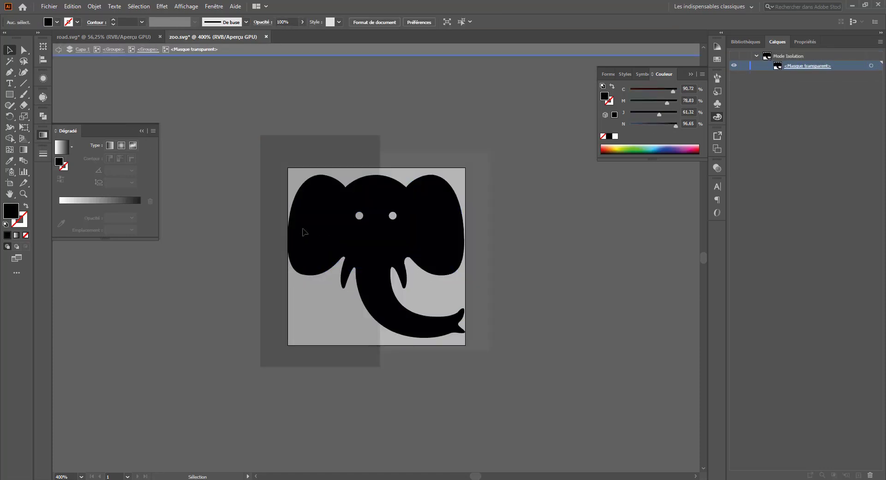
left_click(58, 49)
left_click(58, 49)
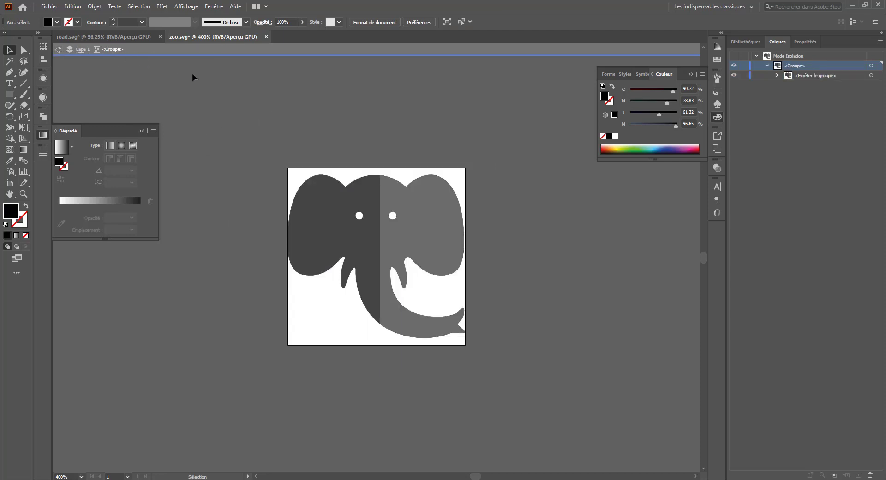
left_click_drag(444, 219, 447, 235)
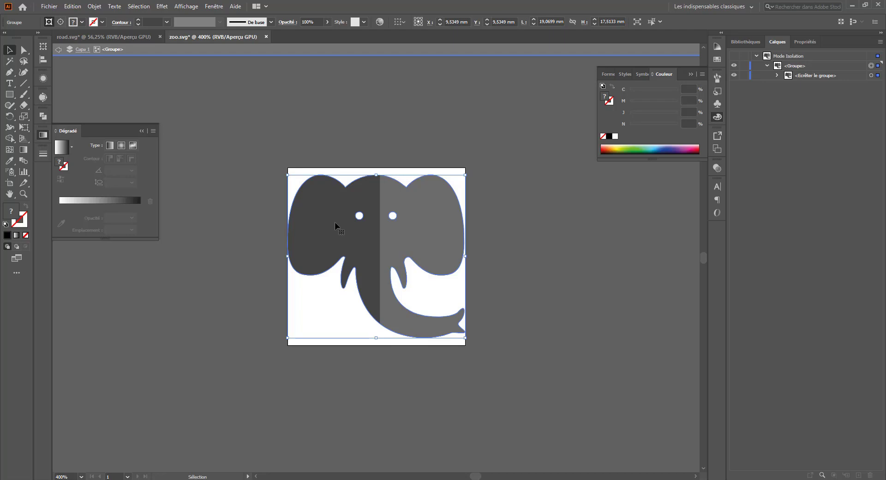
left_click(58, 51)
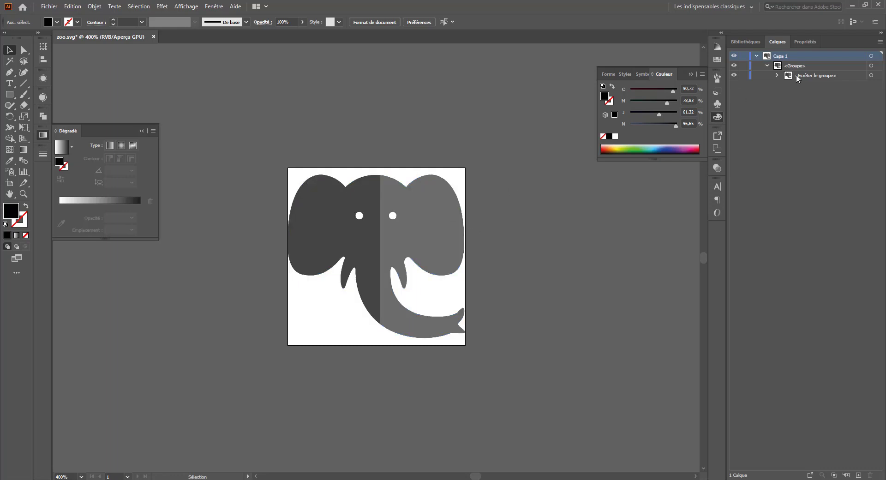
Revert the elephant to solid black, move its Tracé transparent path into Capa 1, and try a lighter black
key("ctrl+z")
key("ctrl+z")
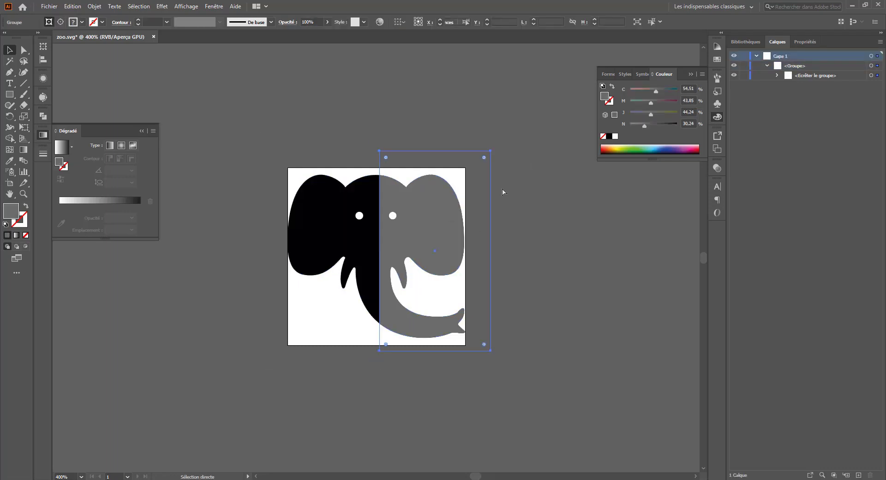
key("ctrl+z")
left_click(404, 208)
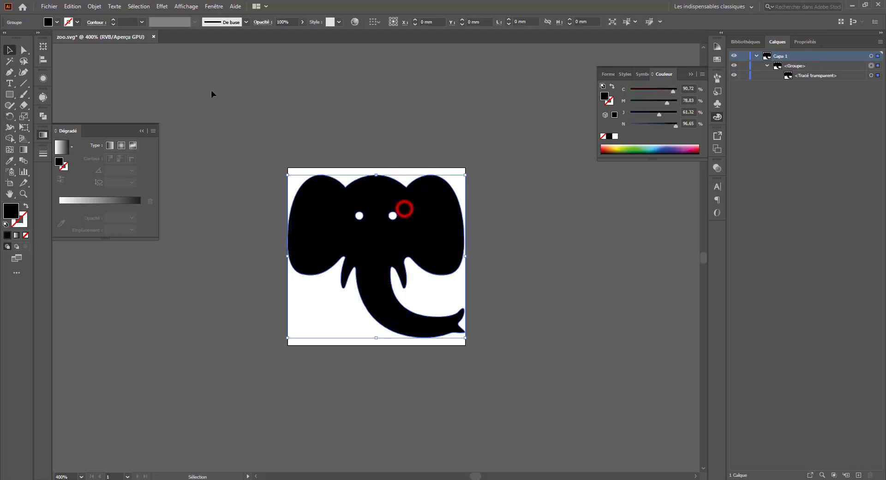
key("v")
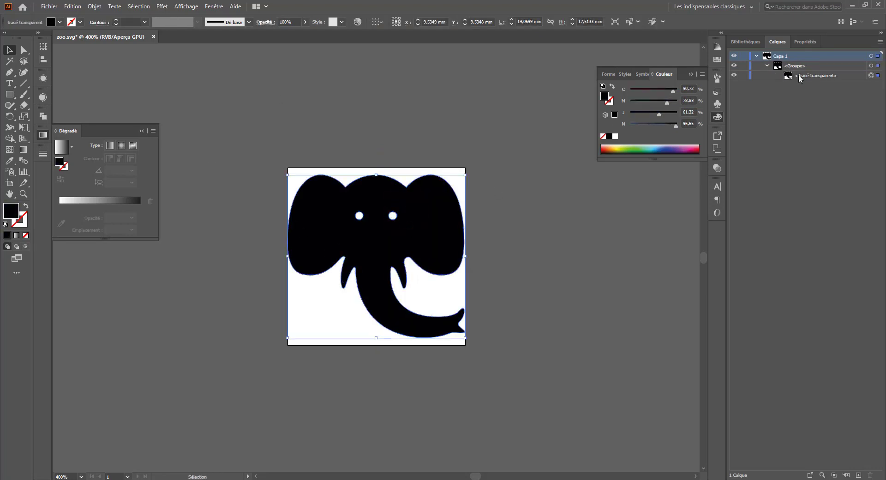
left_click(806, 76)
left_click_drag(804, 59, 805, 57)
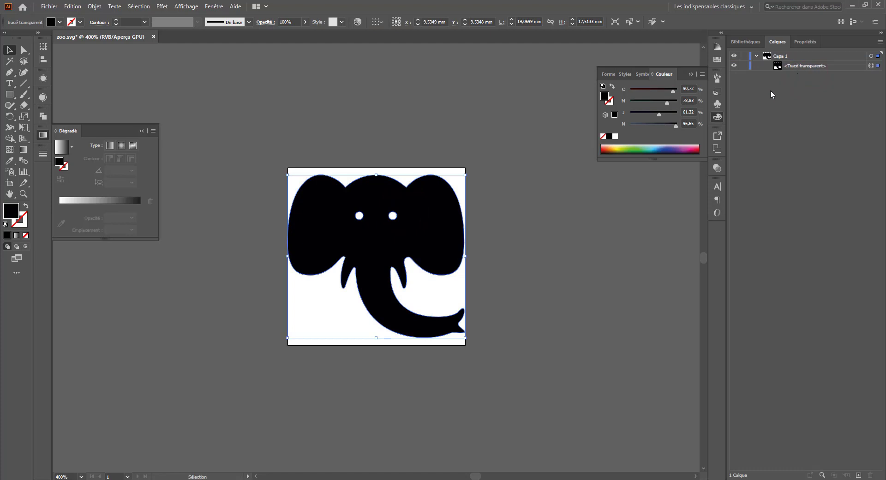
left_click(375, 246)
left_click(10, 95)
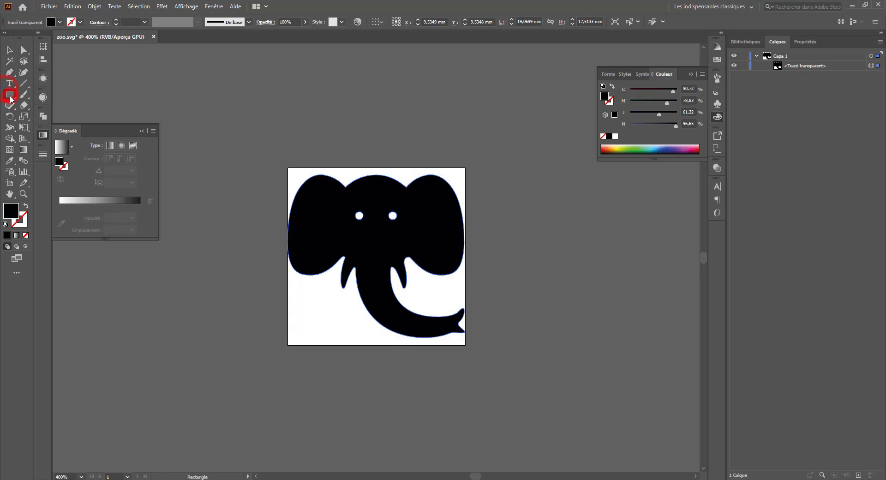
left_click(640, 124)
Redock the toolbar, set a dark blue-grey fill, and draw a rectangle over the elephant's left half
key("ctrl+z")
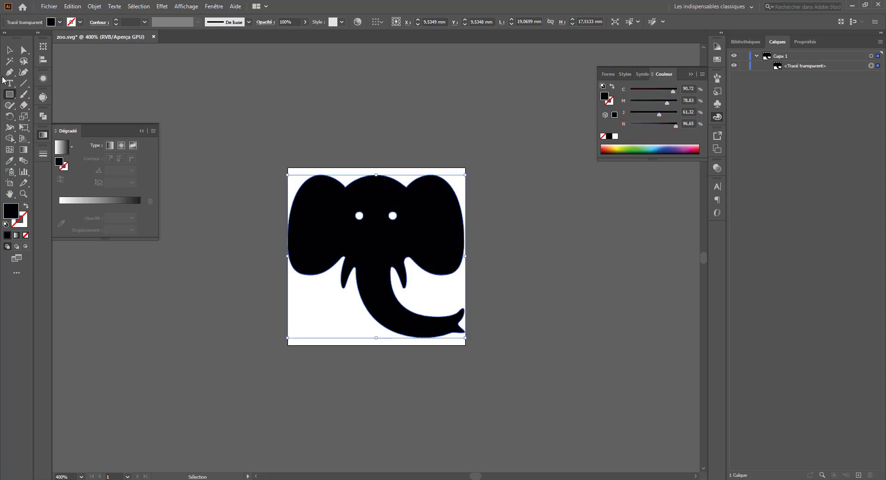
left_click_drag(13, 41, 2, 55)
left_click(224, 96)
left_click(648, 125)
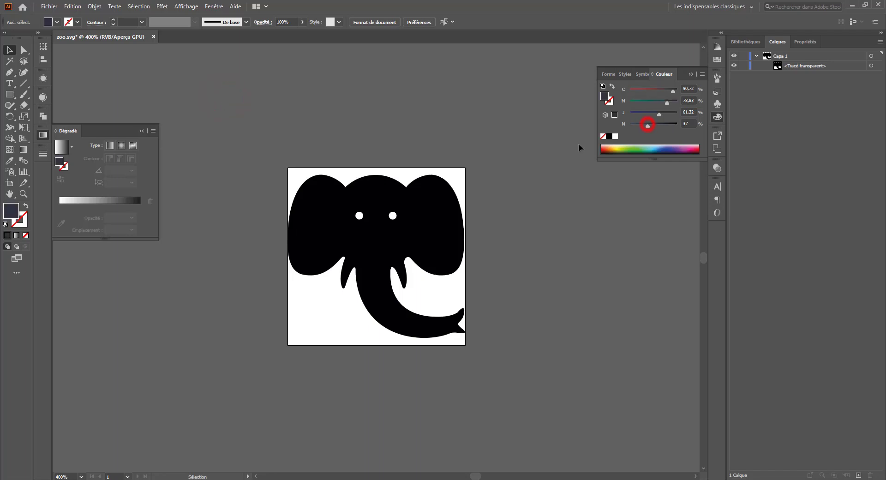
left_click(9, 94)
mouse_move(239, 123)
left_mouse_down()
mouse_move(392, 363)
mouse_move(381, 364)
left_mouse_up()
left_click(9, 50)
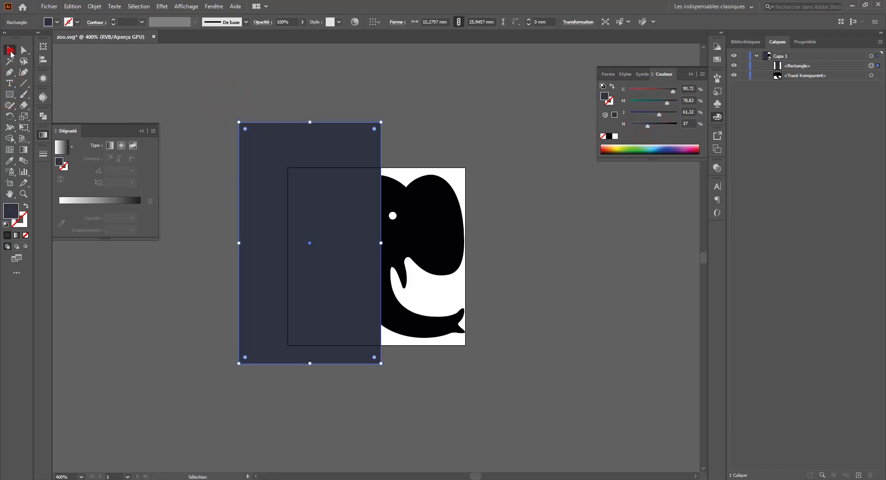
Select the rectangle with the elephant, show the Align panel, and merge the overlapping pieces with Shape Builder
left_click_drag(466, 104, 278, 367)
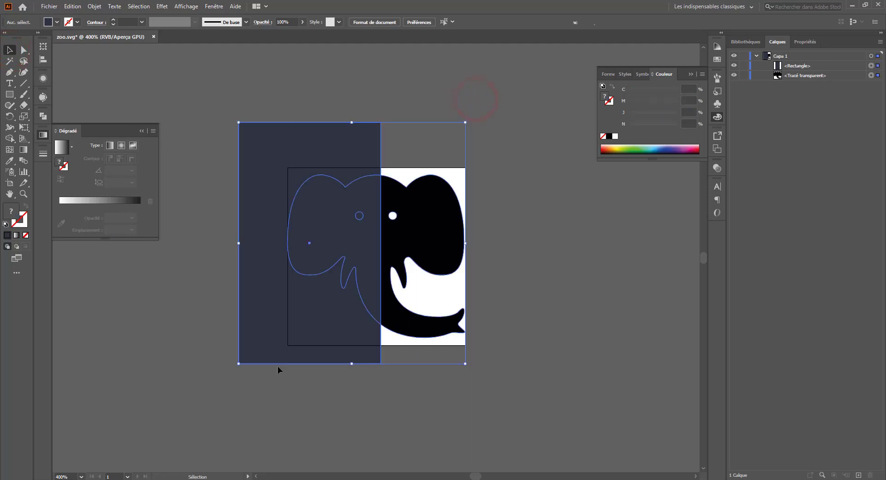
left_click(43, 47)
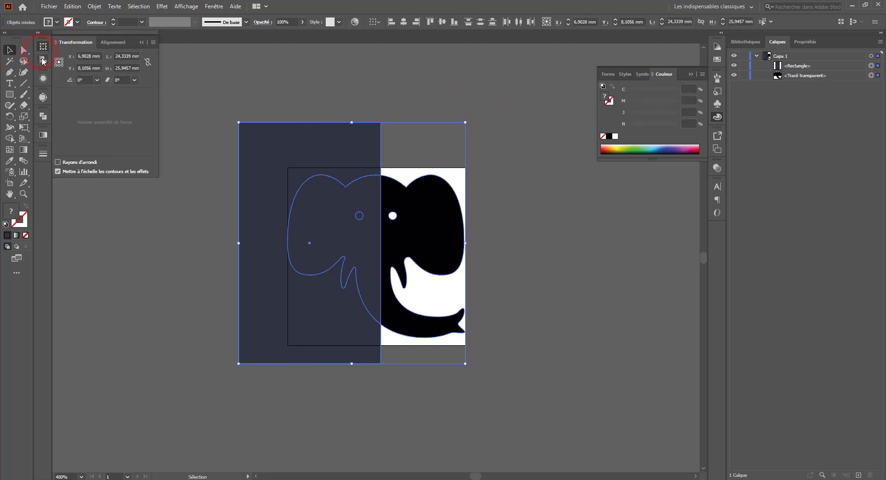
left_click(43, 60)
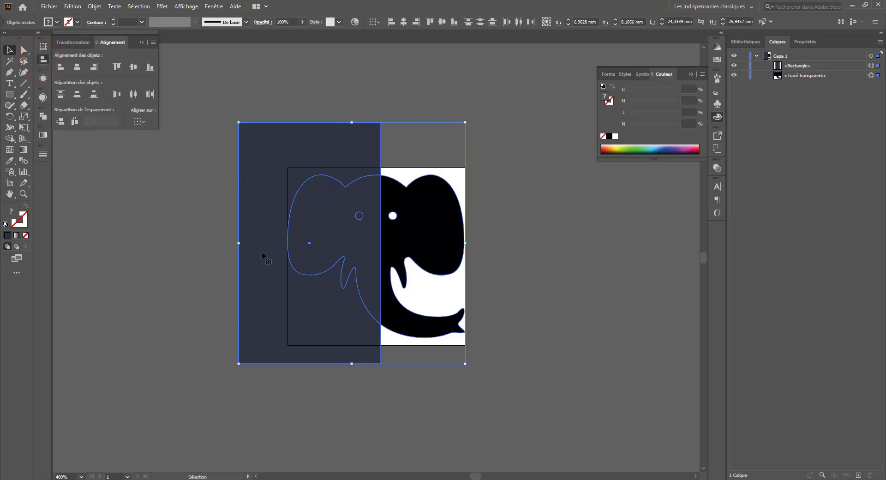
left_click(9, 138)
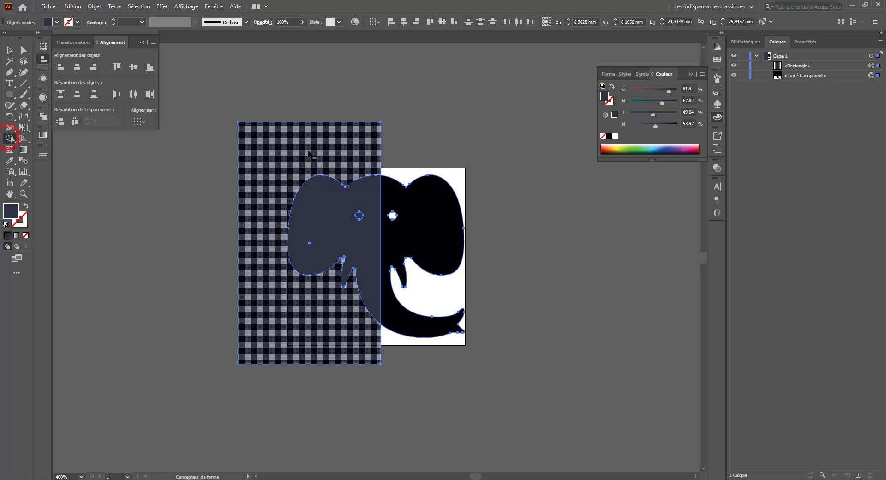
left_click(309, 151, "alt")
left_click_drag(238, 122, 383, 365, "shift")
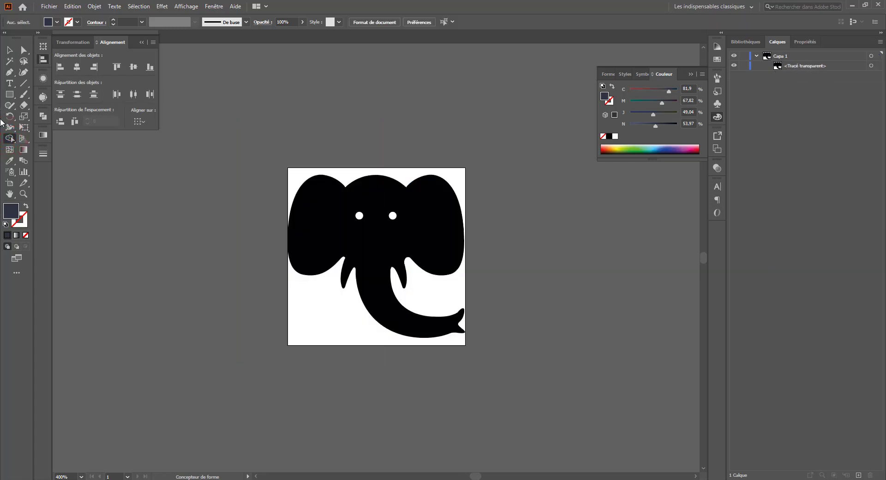
left_click(10, 50)
Select the elephant, test Draw Behind with a dark blue-grey rectangle, undo it, and enable Draw Inside
left_click(229, 176)
left_click(348, 241)
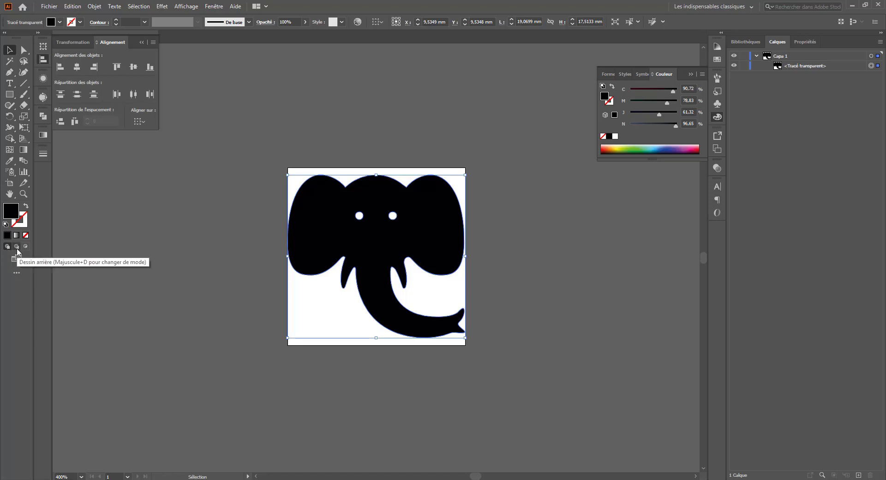
left_click(17, 246)
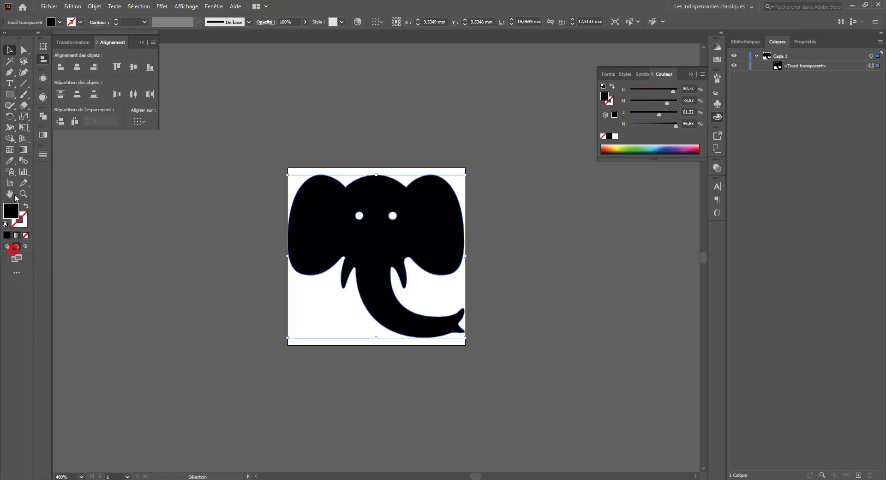
left_click(9, 94)
left_click_drag(243, 139, 335, 333)
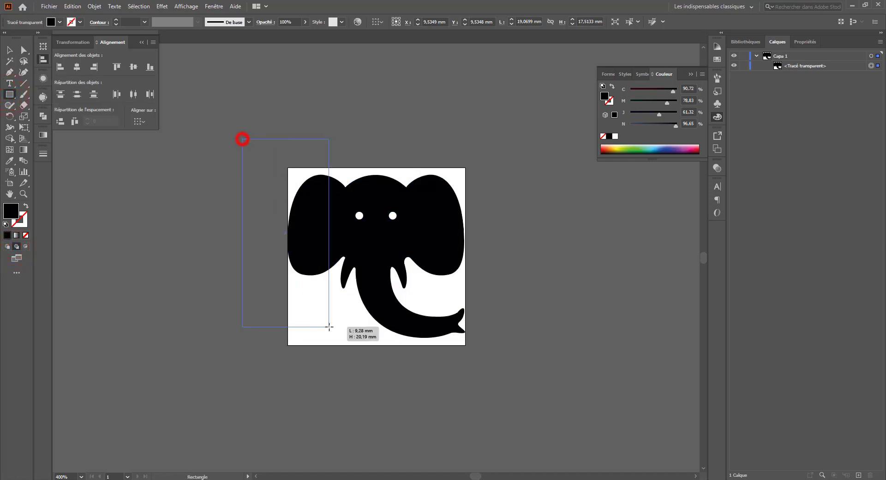
left_click(645, 124)
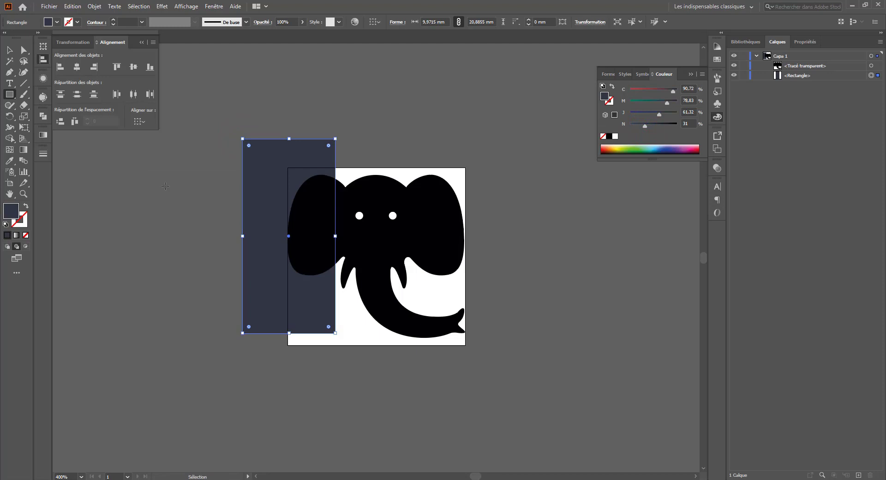
key("ctrl+z")
key("ctrl+z")
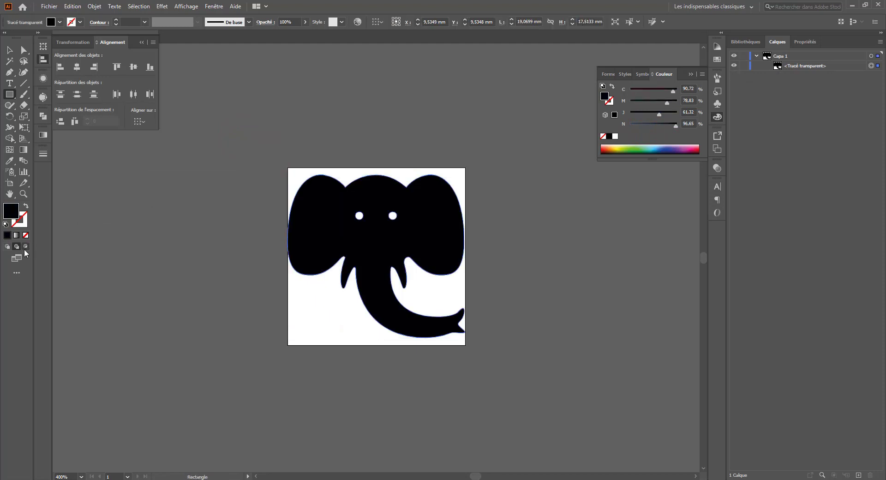
left_click(26, 247)
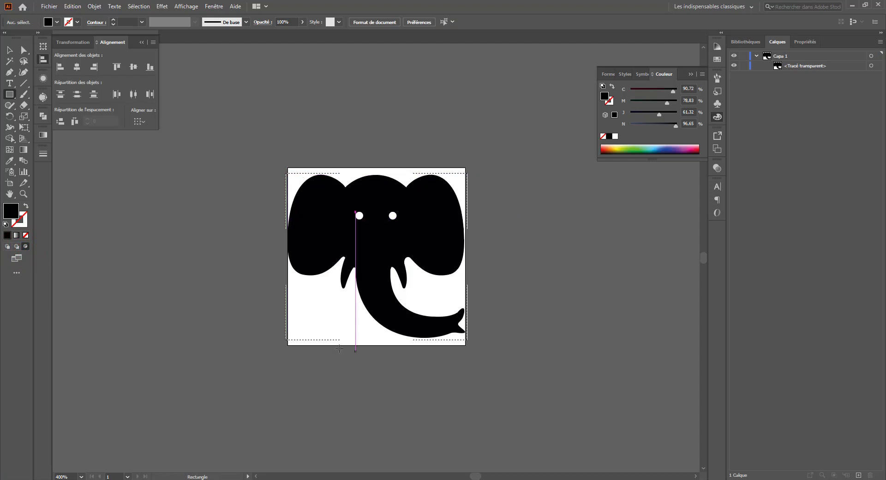
Draw clipped rectangles over the elephant's left half at N 20 and right half at darker N 50
left_click_drag(656, 123, 639, 126)
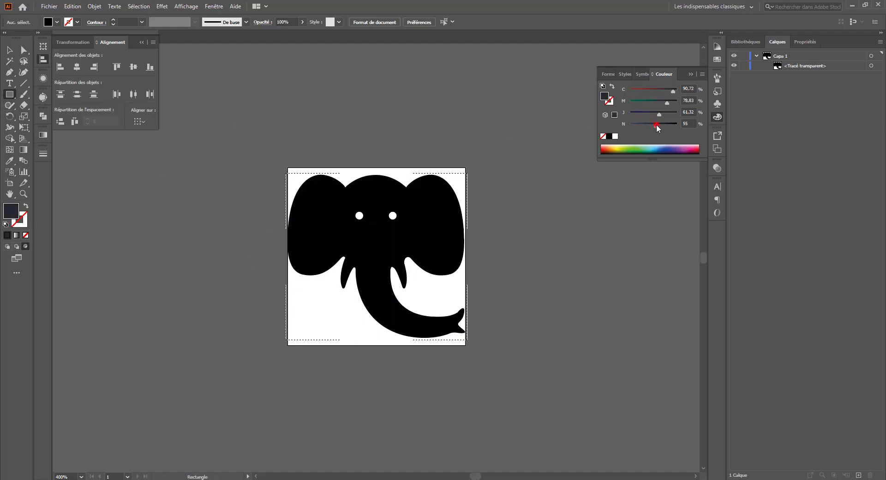
mouse_move(215, 117)
left_mouse_down()
mouse_move(224, 118)
mouse_move(384, 380)
left_mouse_up()
key("ctrl+z")
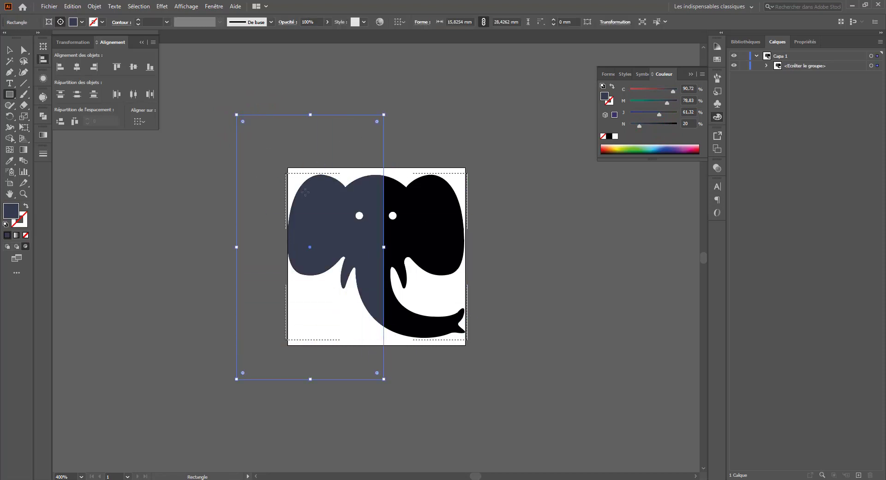
left_click(767, 66)
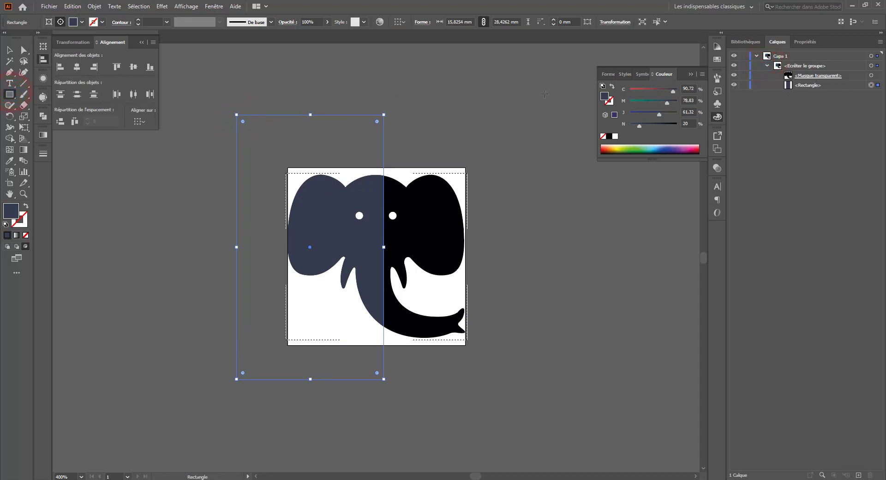
left_click_drag(527, 109, 384, 376)
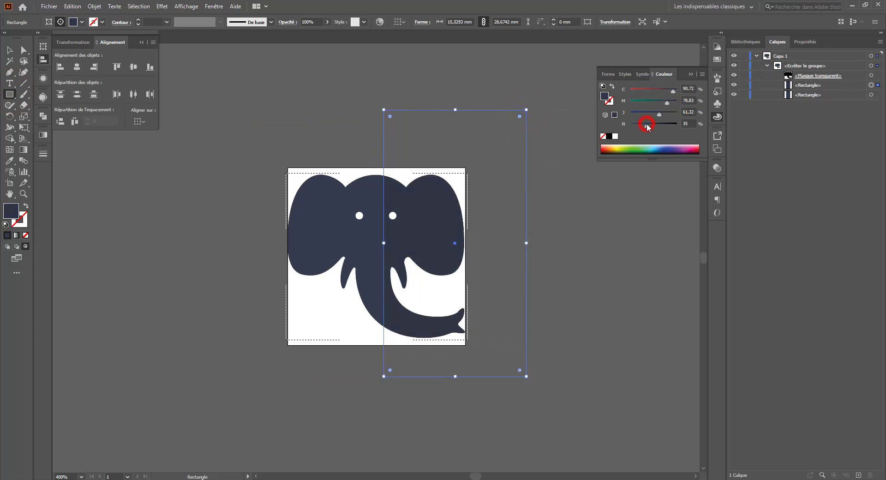
left_click_drag(648, 125, 653, 124)
left_click(9, 49)
left_click(298, 109)
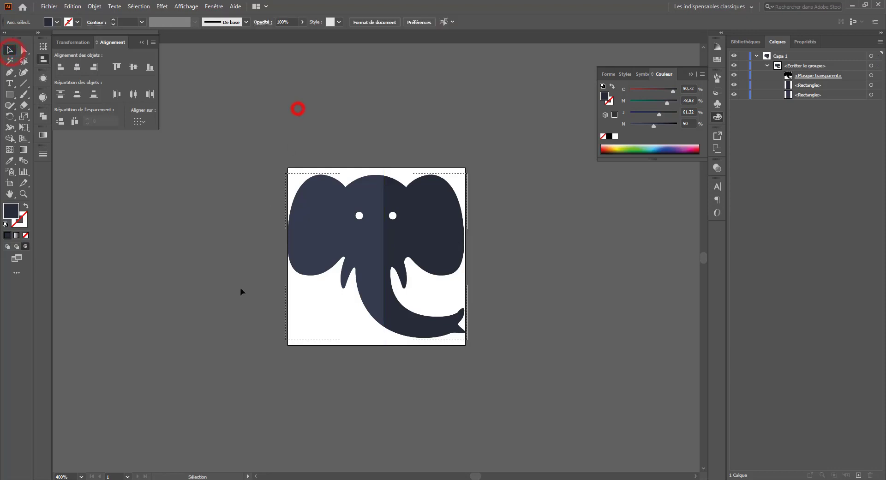
left_click(21, 49)
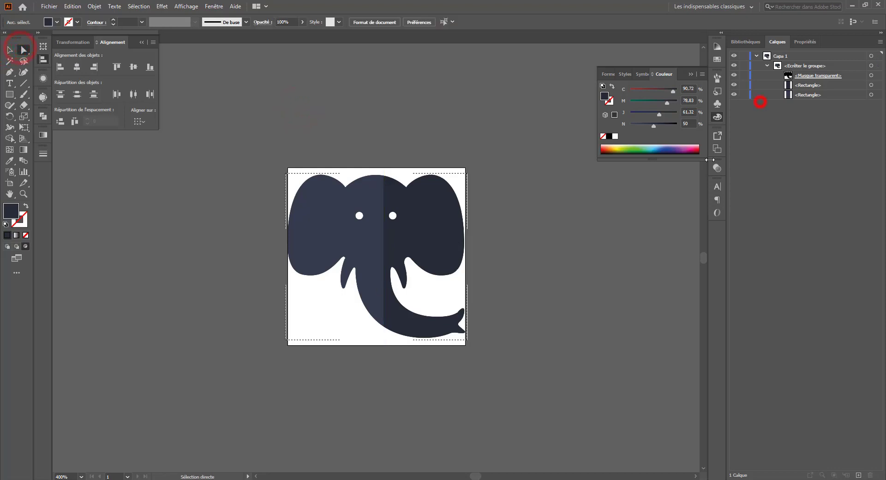
left_click(412, 229)
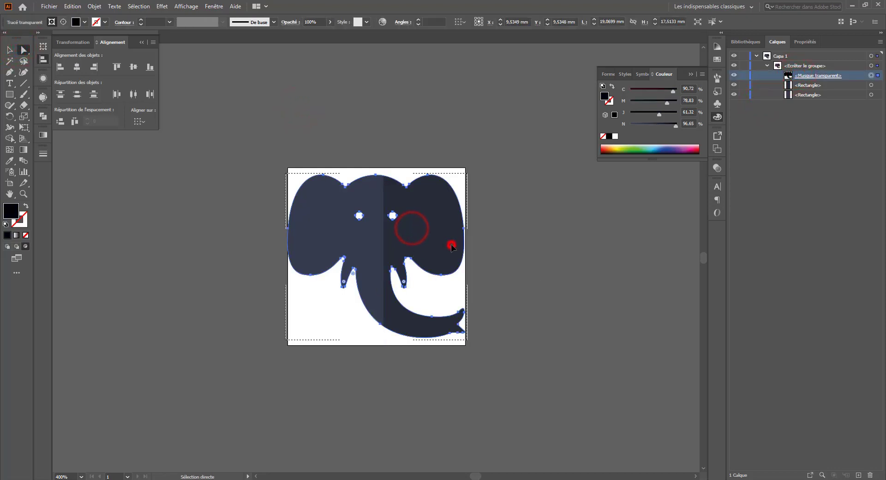
left_click(515, 186)
left_click(427, 226)
left_click(452, 240)
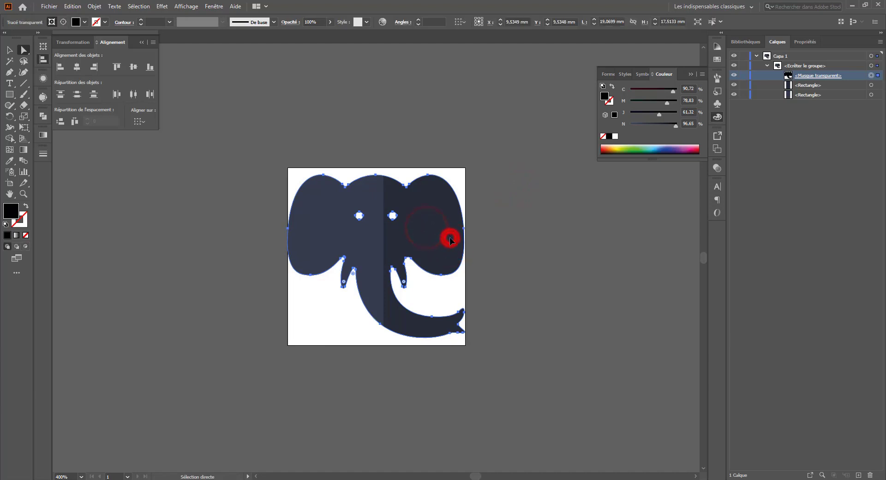
left_click(9, 51)
double_click(435, 254)
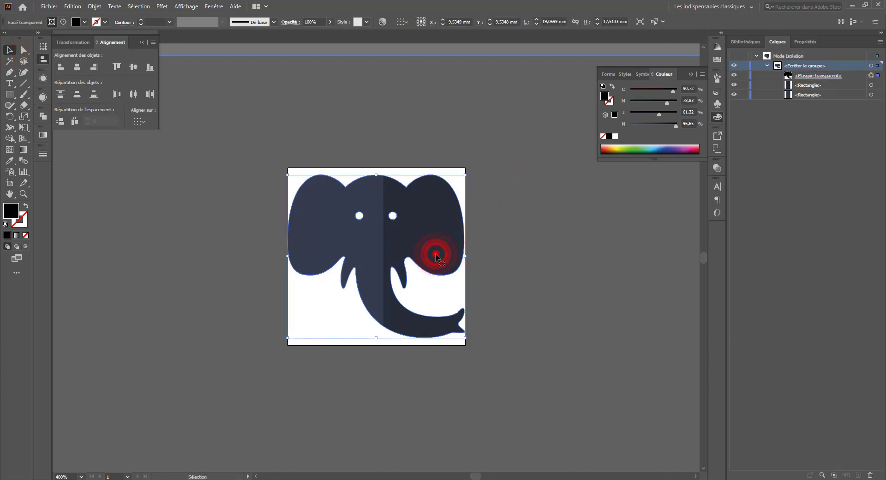
left_click(188, 94)
left_click(419, 232)
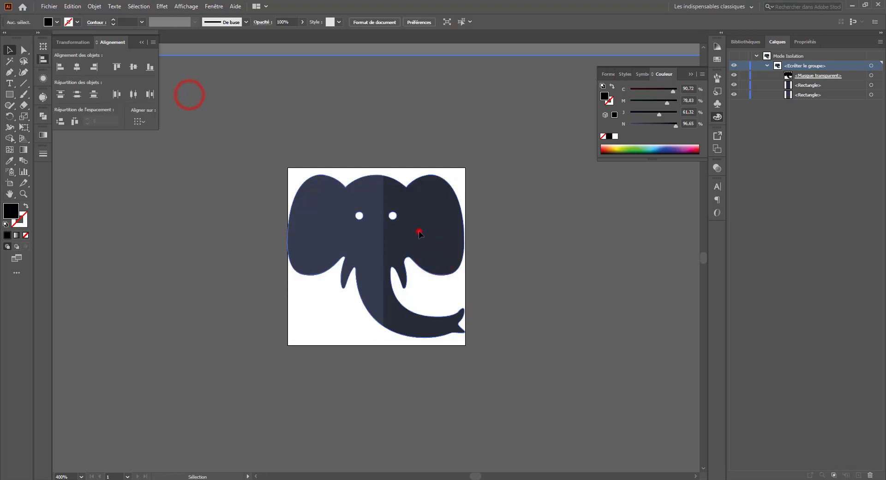
double_click(334, 223)
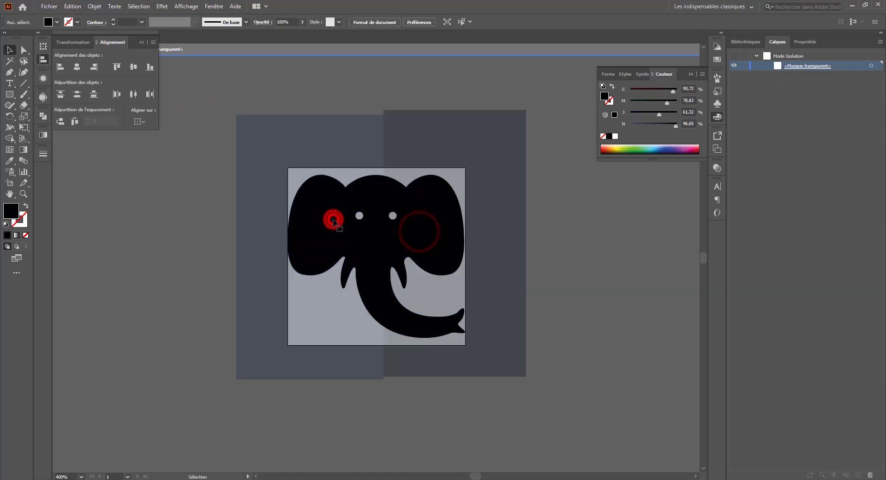
left_click(394, 110)
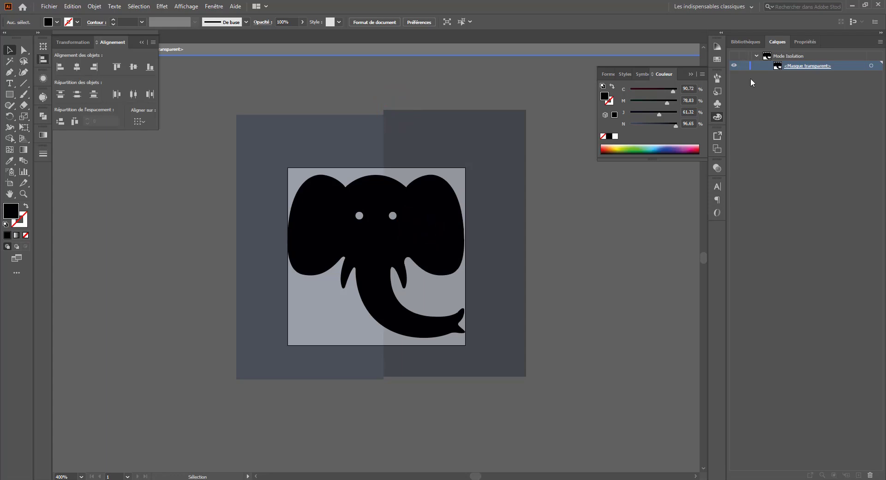
left_click(43, 59)
left_click(58, 49)
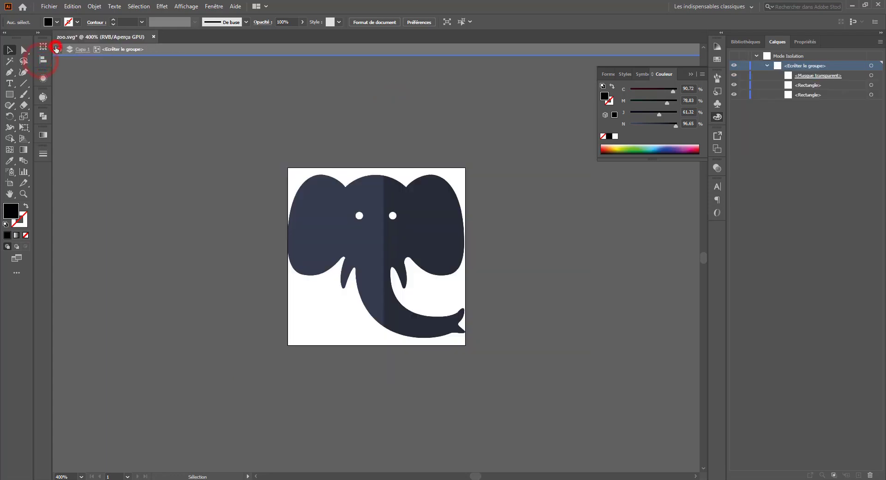
left_click(871, 85)
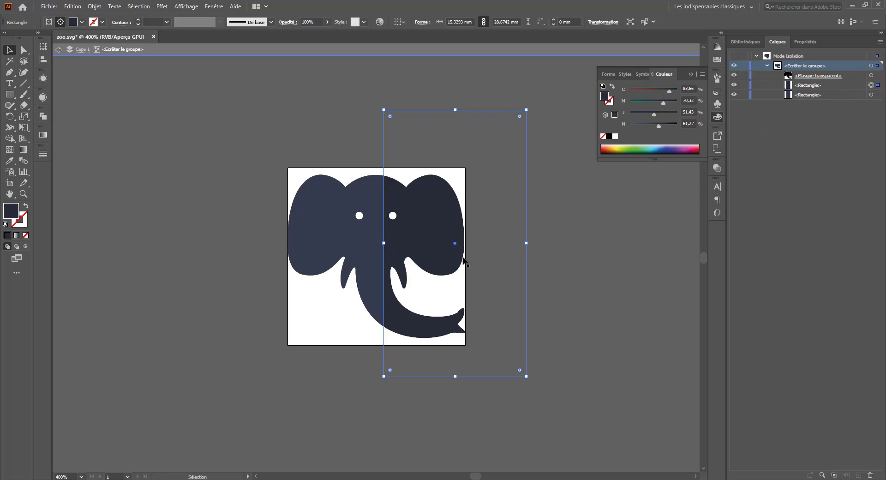
left_click_drag(436, 239, 460, 239)
key("ctrl+z")
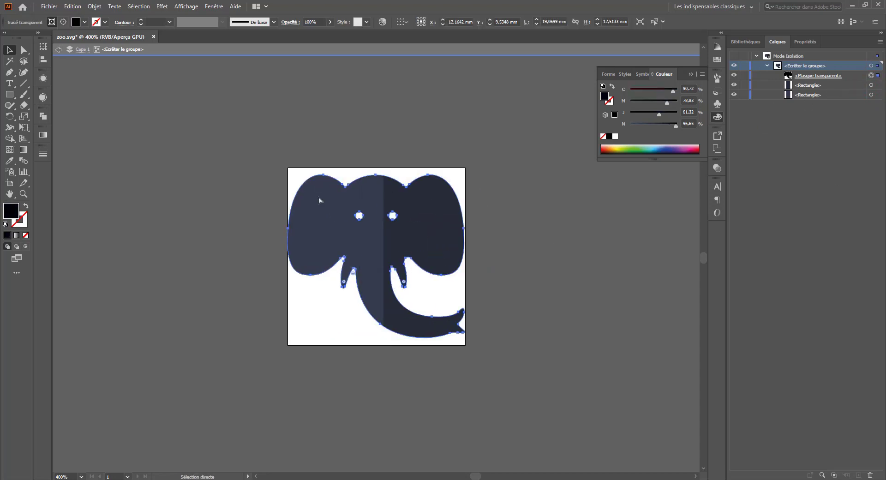
key("a")
left_click_drag(462, 231, 453, 223)
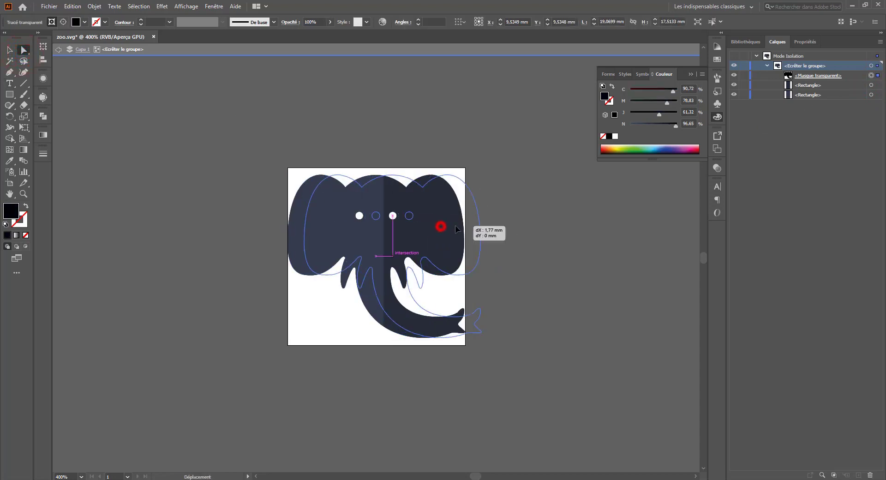
left_click(871, 85)
left_click_drag(460, 180, 465, 196)
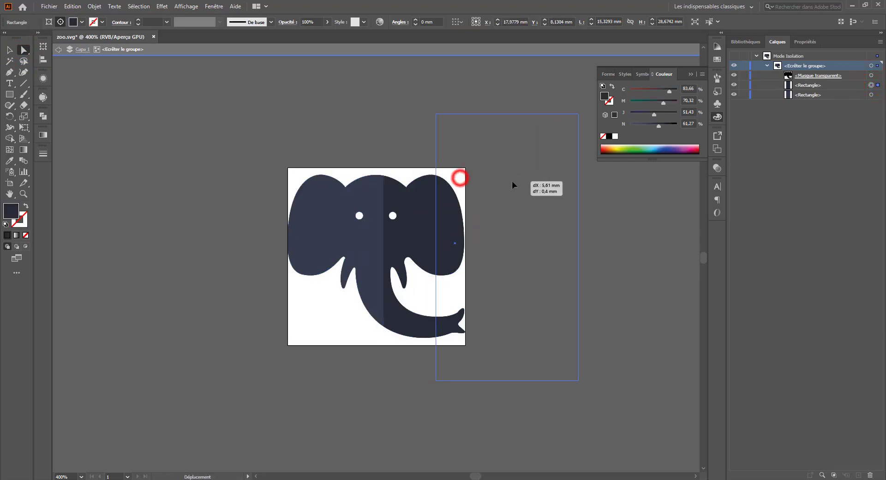
key("ctrl+z")
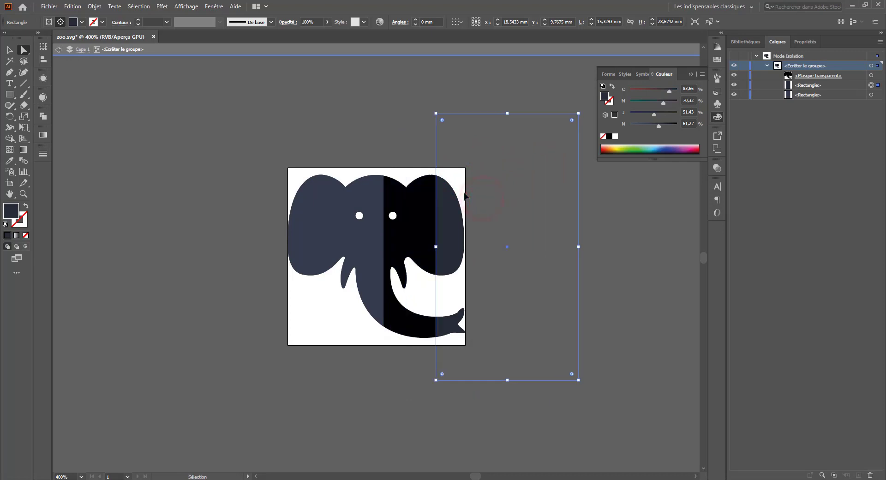
left_click(136, 190)
Release the elephant's mask into one dark blue-grey path and enable Draw Inside on it
left_click(433, 212)
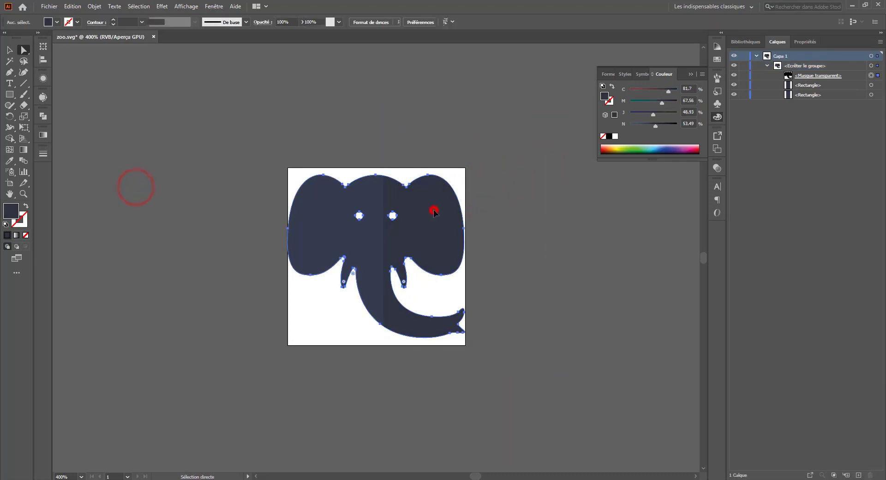
left_click(832, 79)
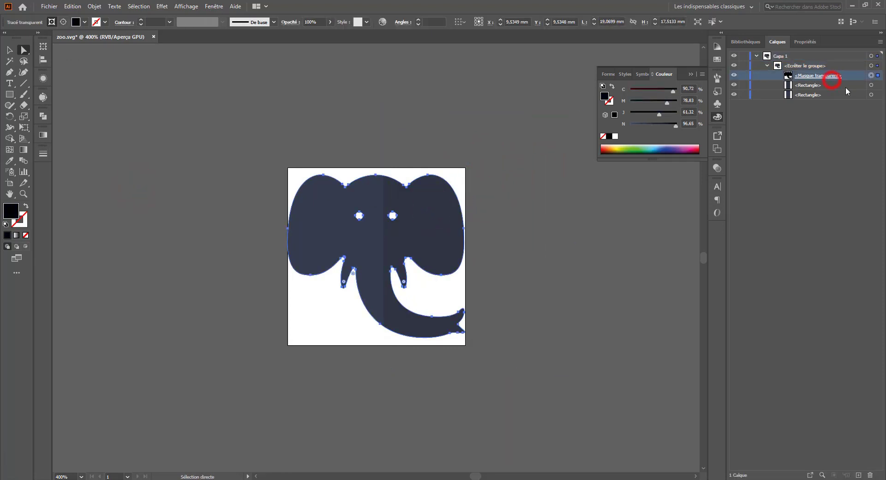
key("ctrl+z")
key("ctrl+z")
left_click(461, 236)
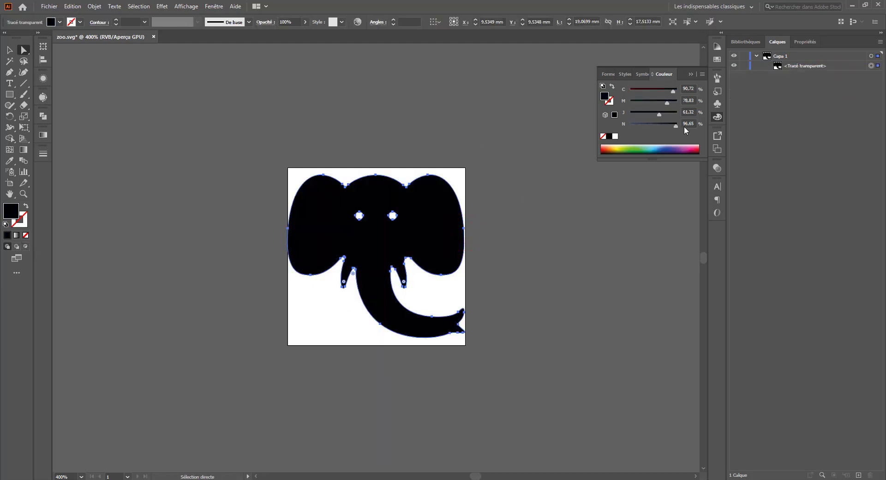
left_click(645, 125)
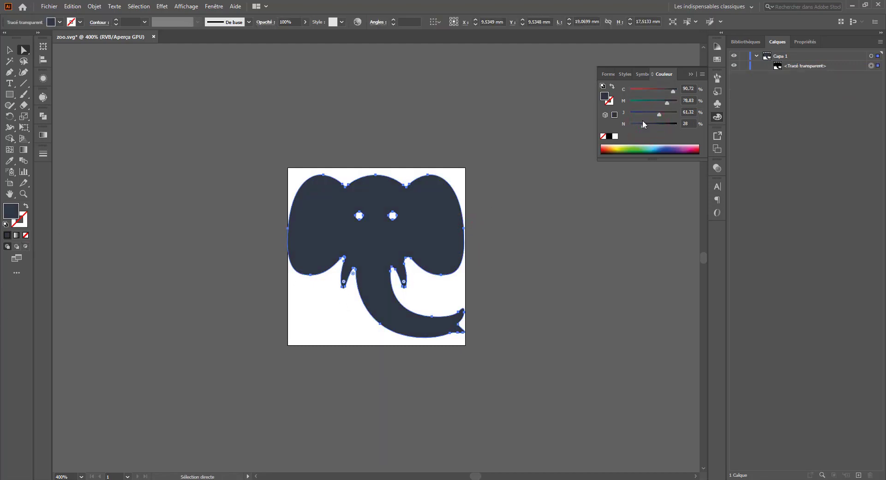
left_click(25, 246)
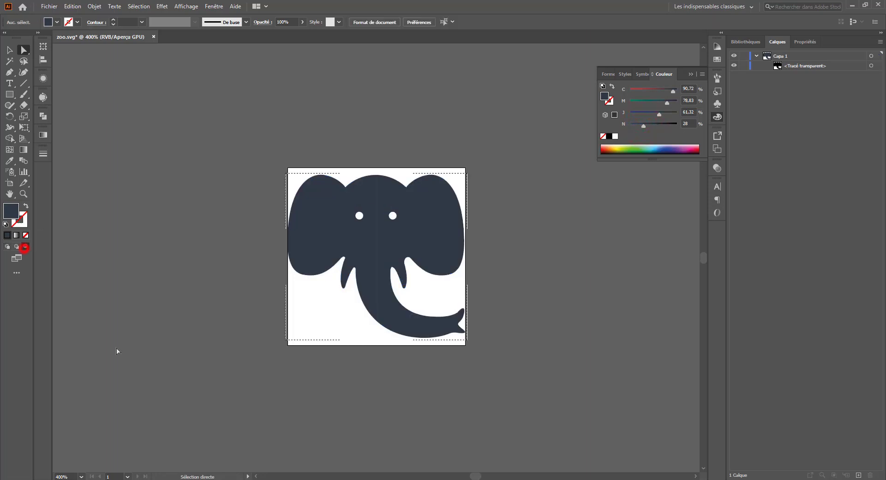
left_click(21, 92)
Set the paint colour to N 60 and open the Artistiques_Aquarelle watercolour brush library, moving its panel aside
left_click(240, 22)
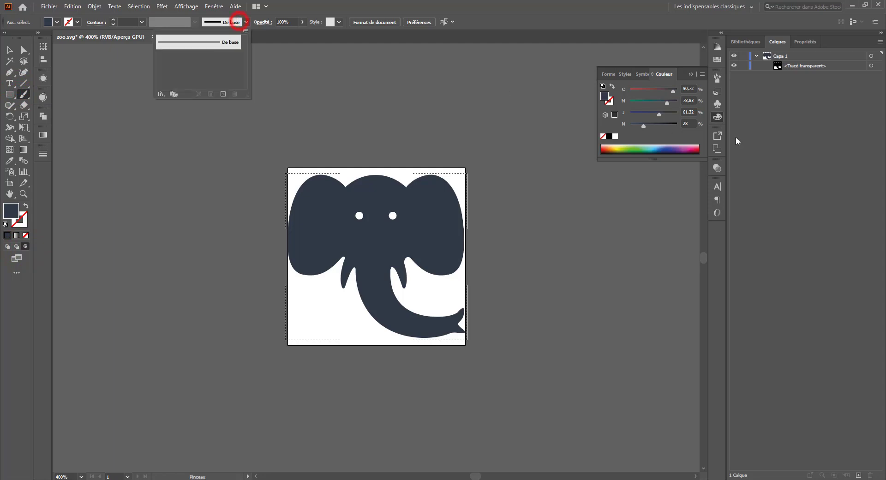
left_click(657, 130)
left_click(656, 124)
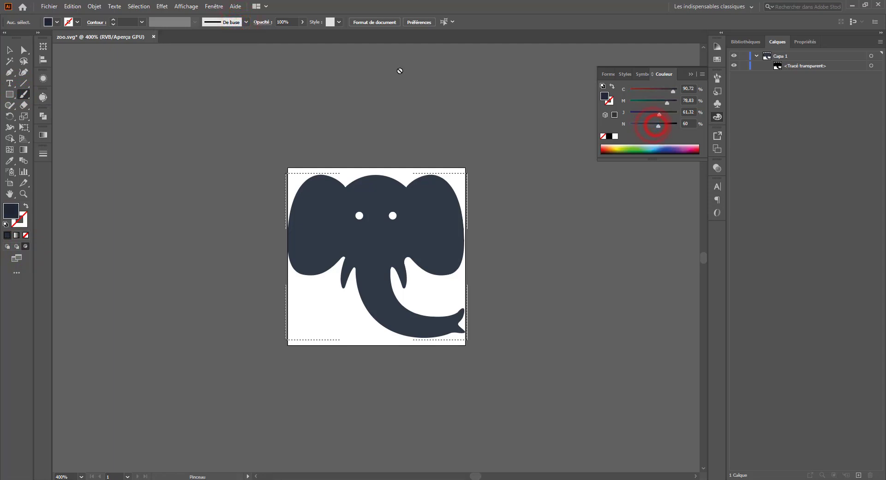
left_click(248, 23)
left_click(185, 22)
left_click(246, 23)
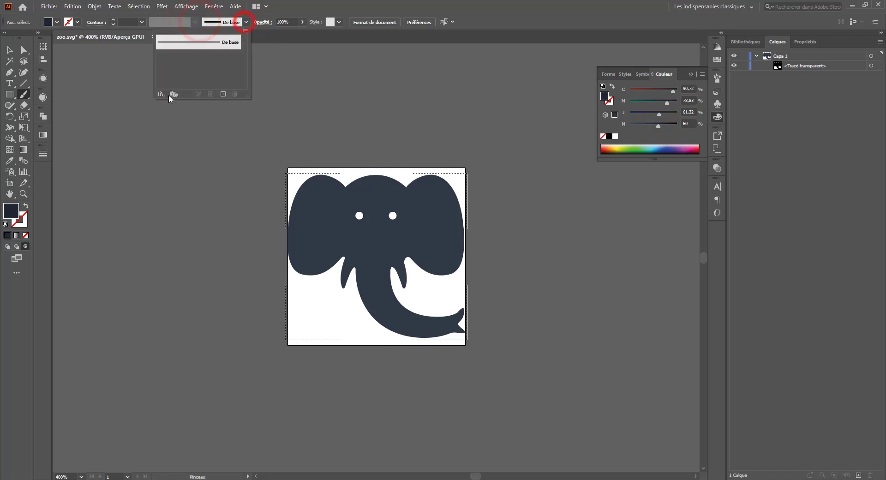
left_click(162, 94)
mouse_move(201, 118)
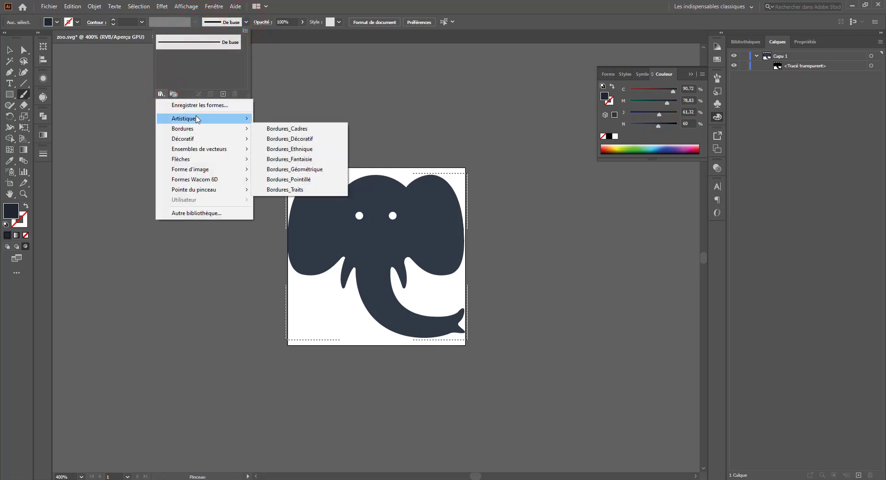
left_click(291, 119)
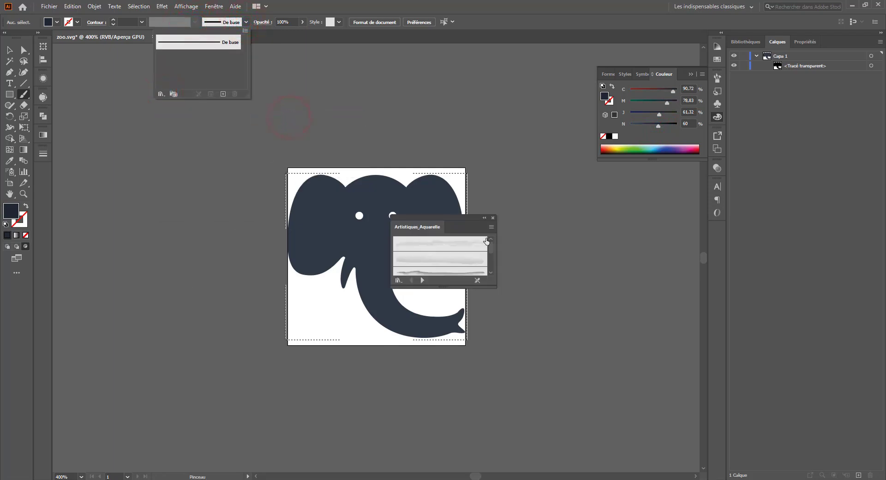
left_click_drag(461, 216, 587, 161)
Paint lighter teal strokes with the first Aquarelle brush over the right ear, head and trunk
left_click(578, 191)
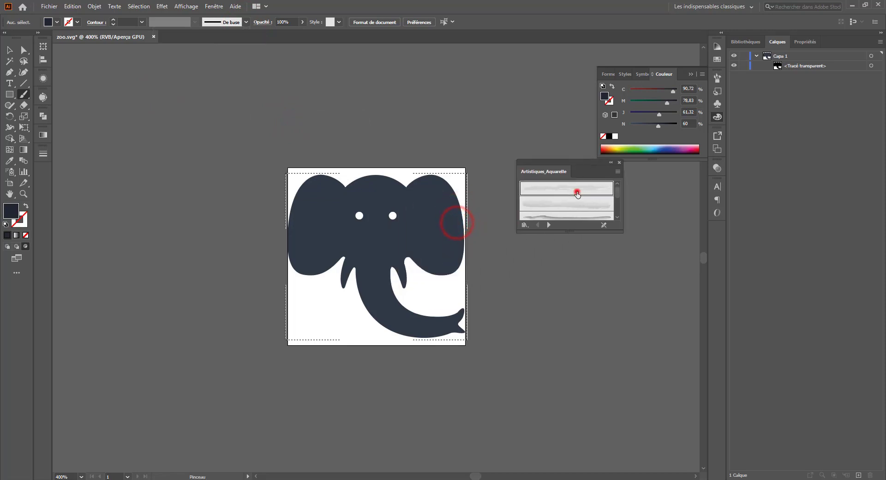
left_click_drag(413, 160, 485, 318)
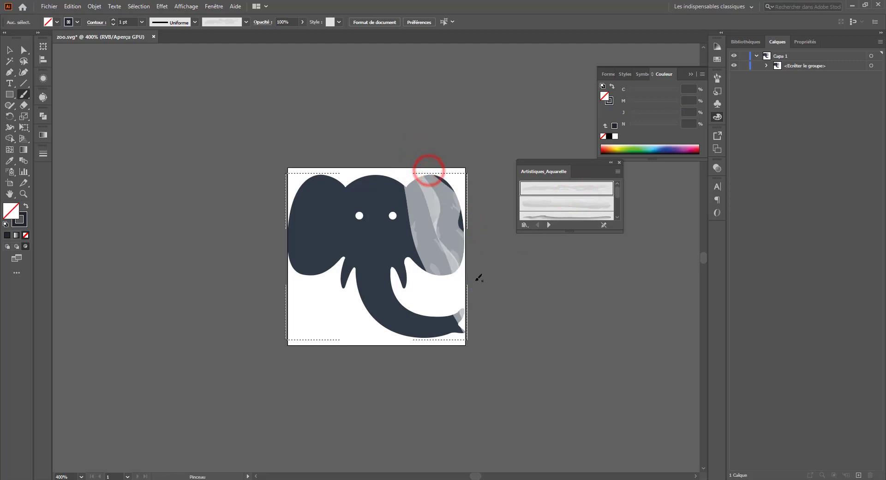
left_click_drag(445, 167, 466, 318)
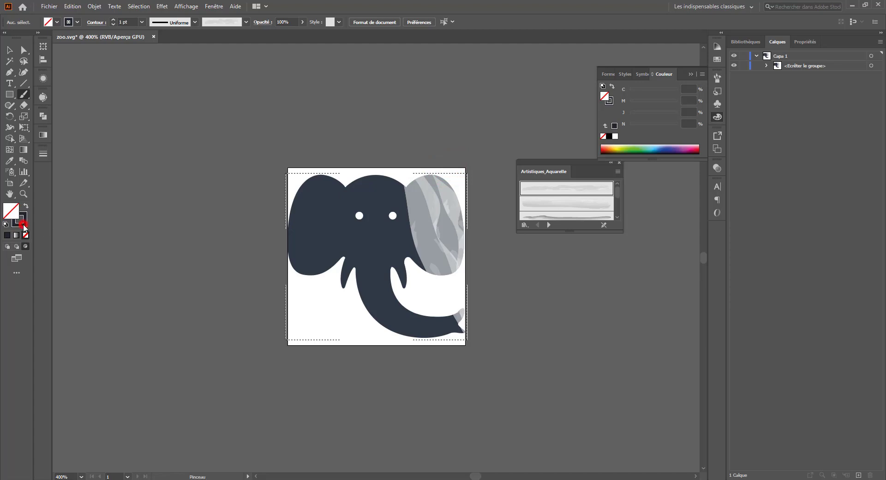
key("ctrl+z")
key("ctrl+z")
key("ctrl+z")
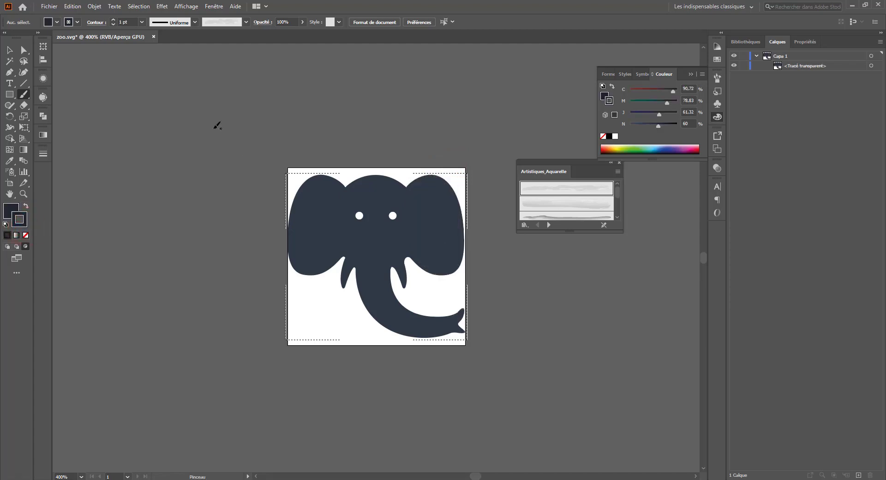
mouse_move(642, 124)
left_mouse_down()
mouse_move(633, 124)
mouse_move(646, 102)
left_mouse_up()
left_click(661, 89)
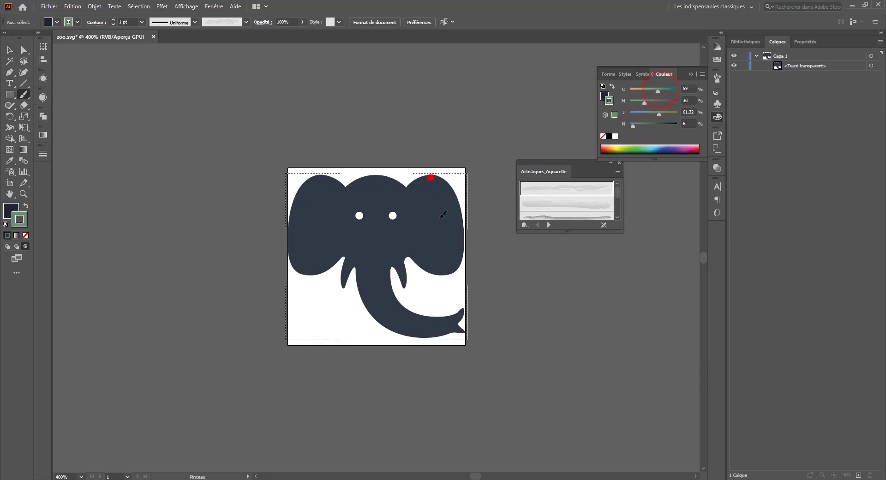
left_click_drag(430, 177, 462, 323)
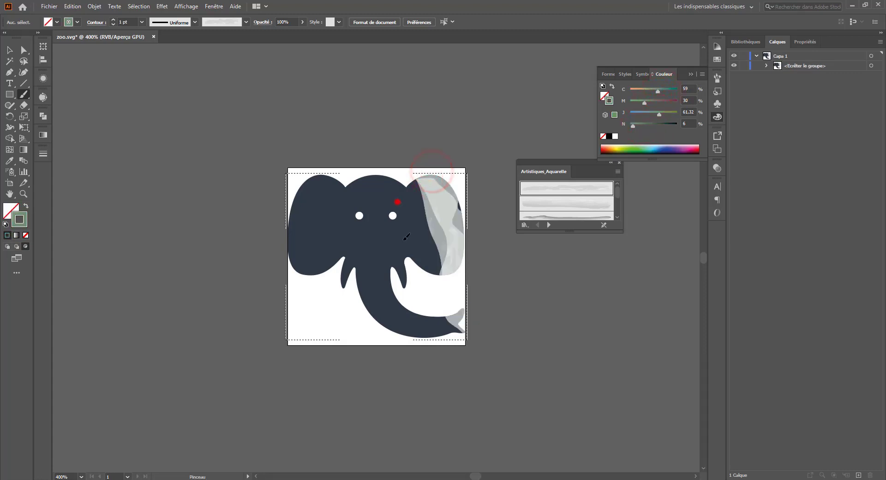
left_click_drag(396, 198, 450, 346)
mouse_move(415, 185)
left_mouse_down()
mouse_move(462, 344)
mouse_move(474, 342)
left_mouse_up()
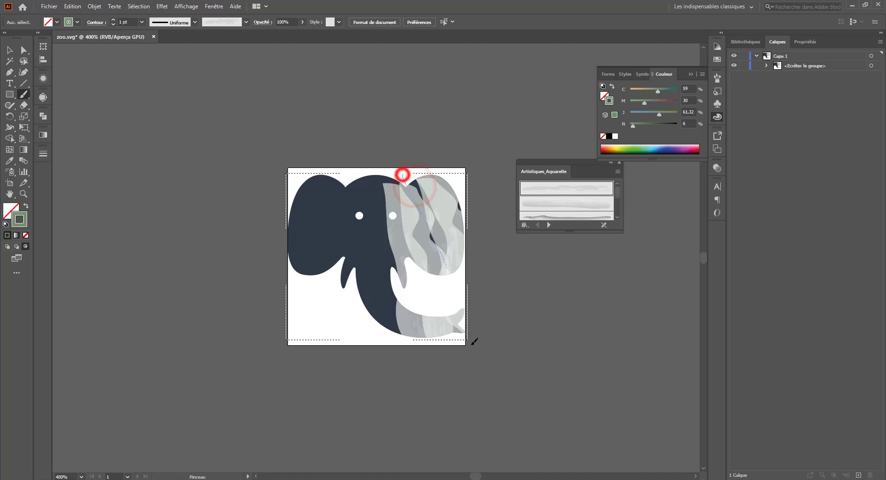
With the second watercolour brush, paint darker grey strokes over the head top and left ear
left_click(566, 203)
left_click_drag(400, 168, 321, 214)
left_click_drag(445, 230, 354, 226)
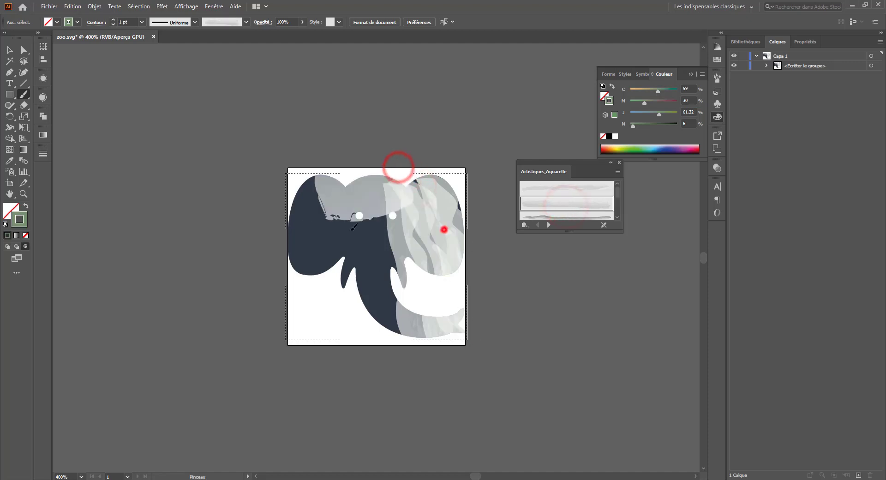
left_click(665, 124)
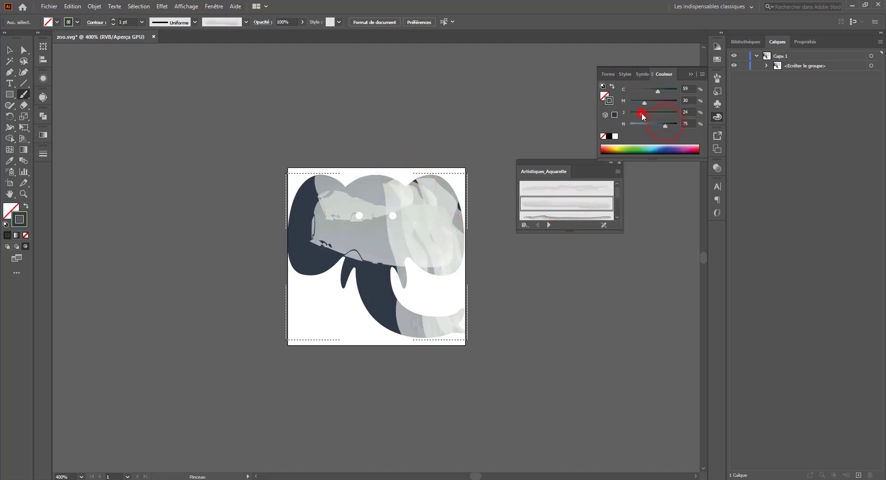
left_click_drag(333, 178, 317, 265)
left_click_drag(350, 208, 341, 286)
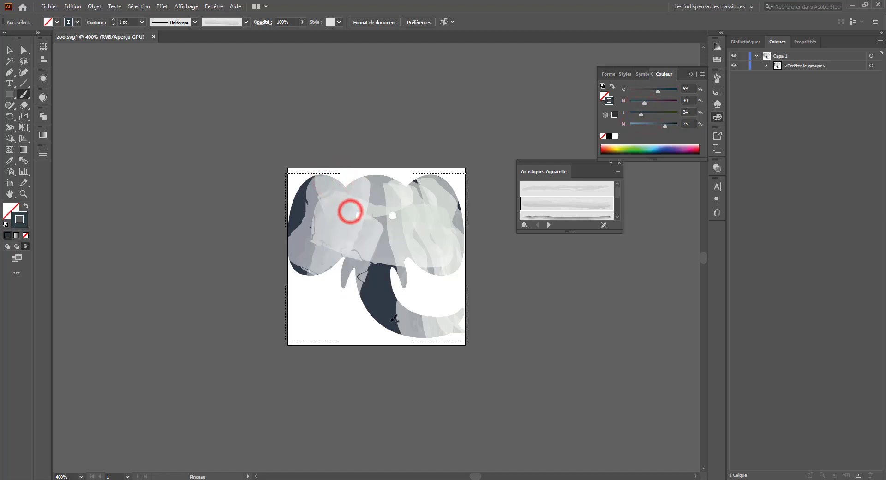
left_click(18, 49)
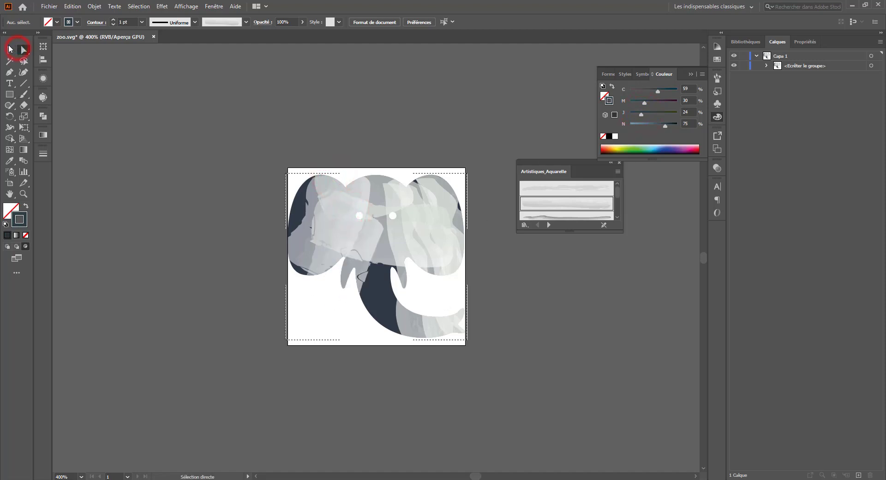
Expand the clip group in Layers and select its nine watercolour stroke paths
left_click(9, 48)
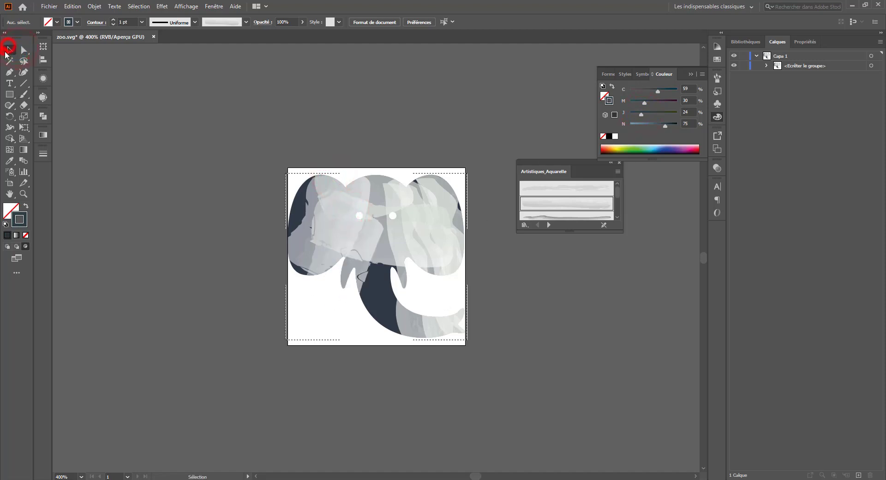
left_click(767, 65)
left_click(871, 84)
left_click(871, 94, "shift")
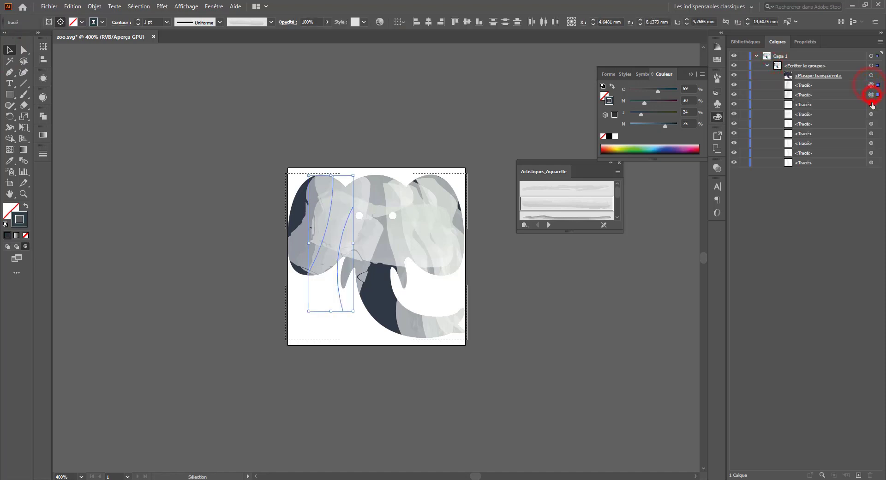
left_click(871, 105, "shift")
left_click(871, 114, "shift")
left_click(871, 124, "shift")
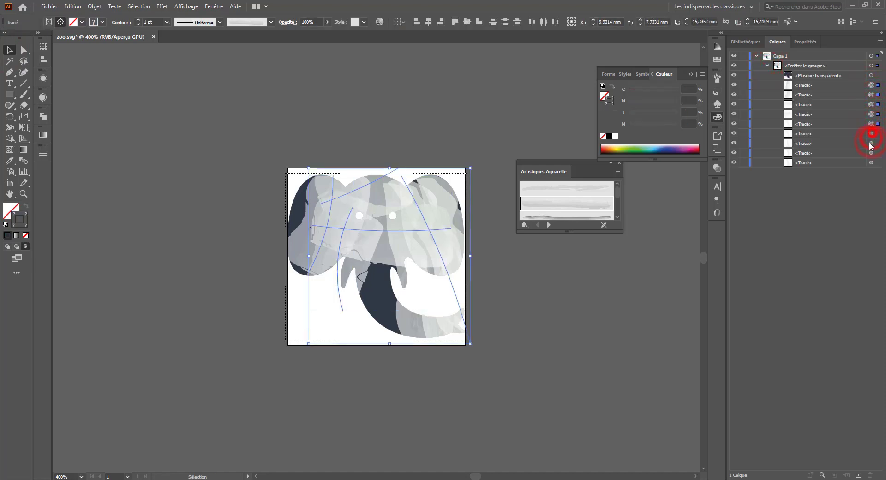
left_click(871, 134, "shift")
left_click(871, 143, "shift")
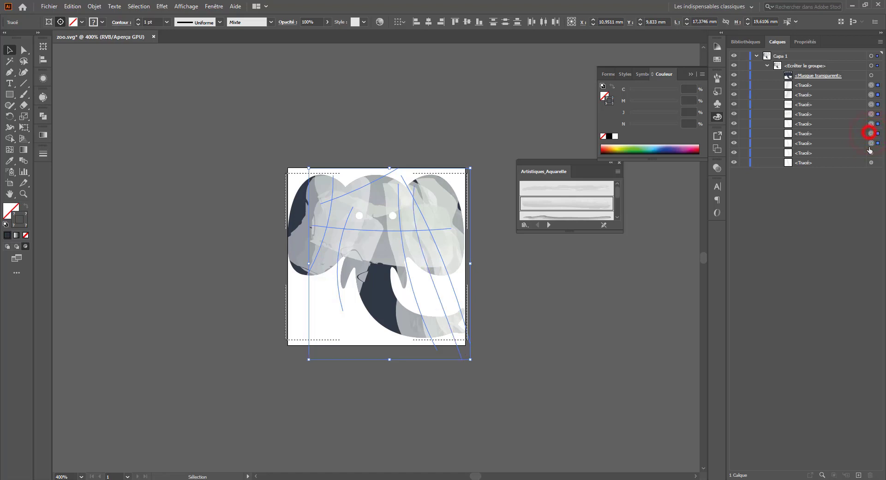
left_click(871, 153, "shift")
left_click(871, 162, "shift")
Give the selected strokes a purple stroke colour (C 64.31, M 90.98) in Properties, then deselect
left_click(805, 42)
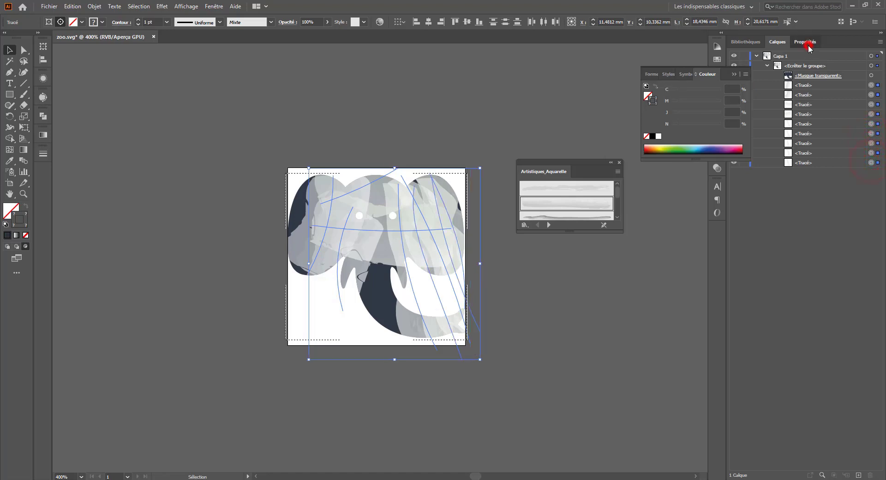
left_click(783, 41)
left_click(803, 41)
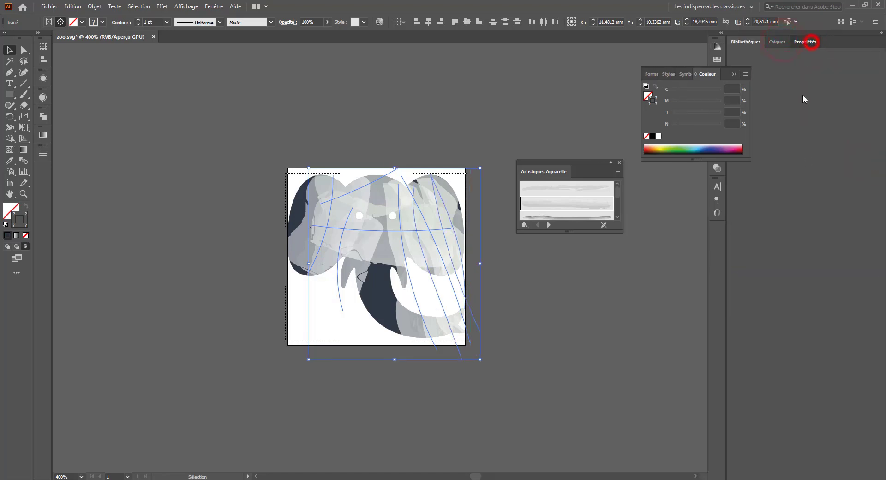
left_click(797, 159)
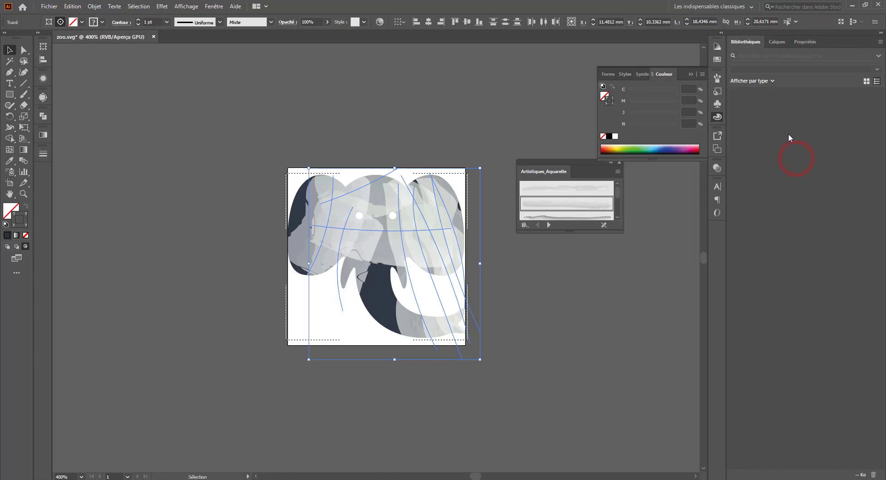
left_click(804, 42)
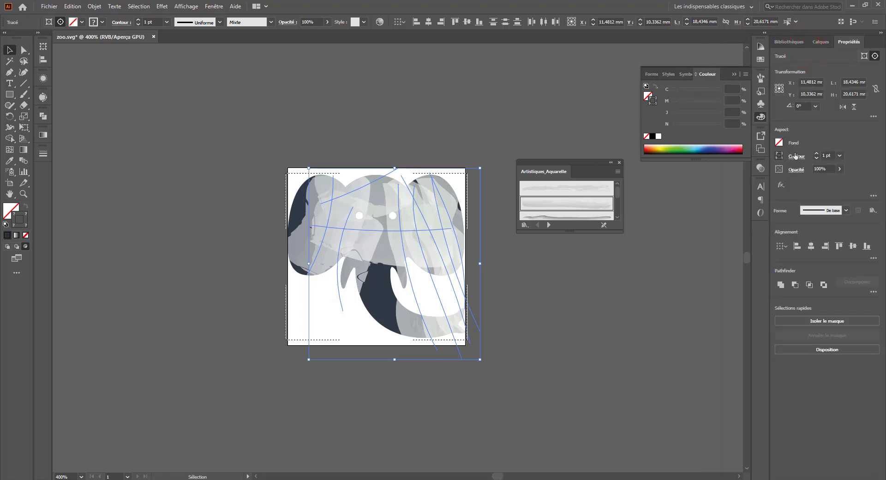
left_click(780, 157)
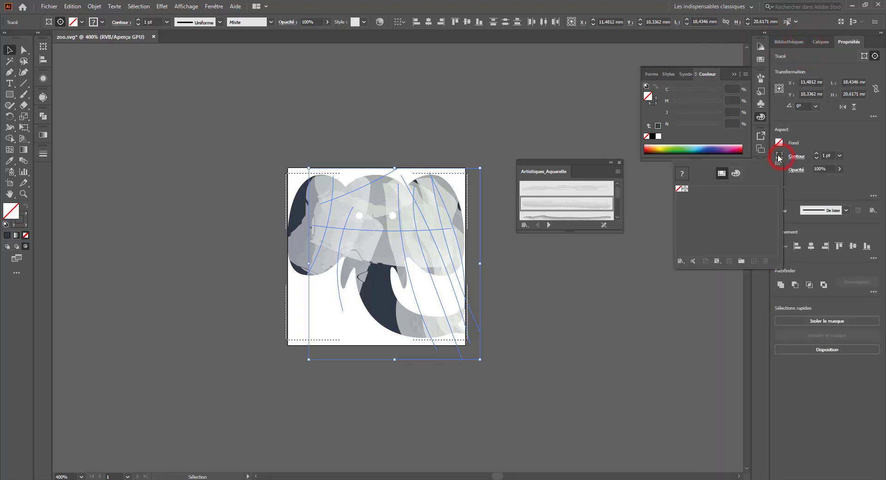
left_click(737, 173)
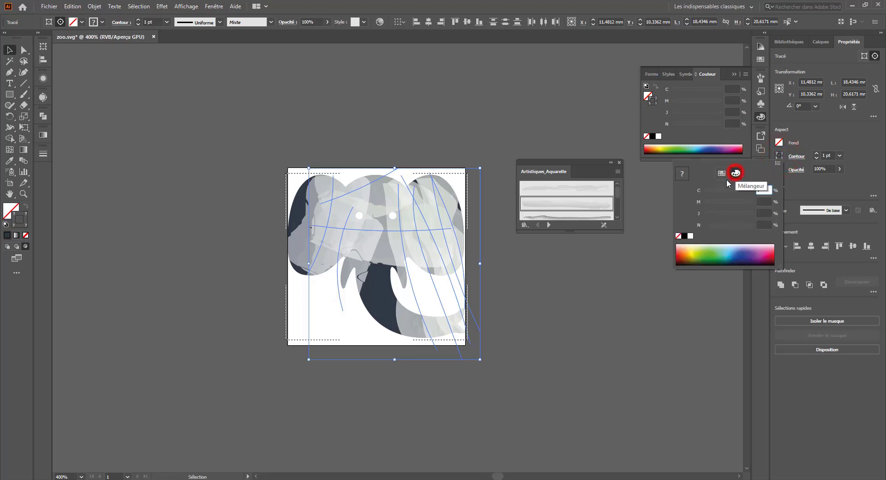
left_click(704, 249)
left_click_drag(703, 250, 759, 254)
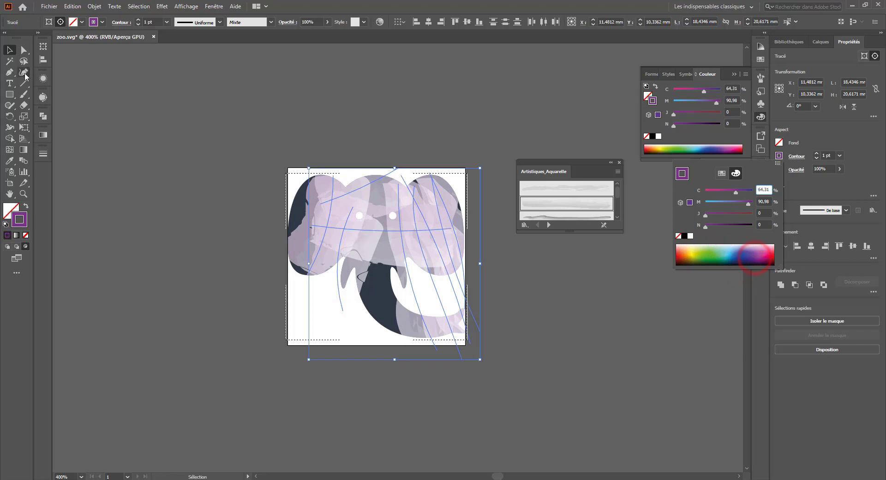
left_click(11, 50)
left_click(163, 122)
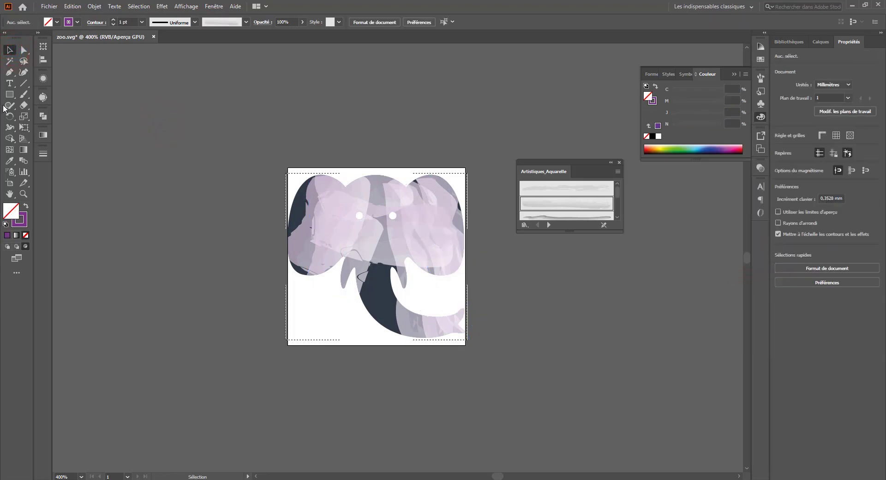
Paint lilac watercolour strokes over the elephant's trunk, lower face and dark left ear
left_click(23, 94)
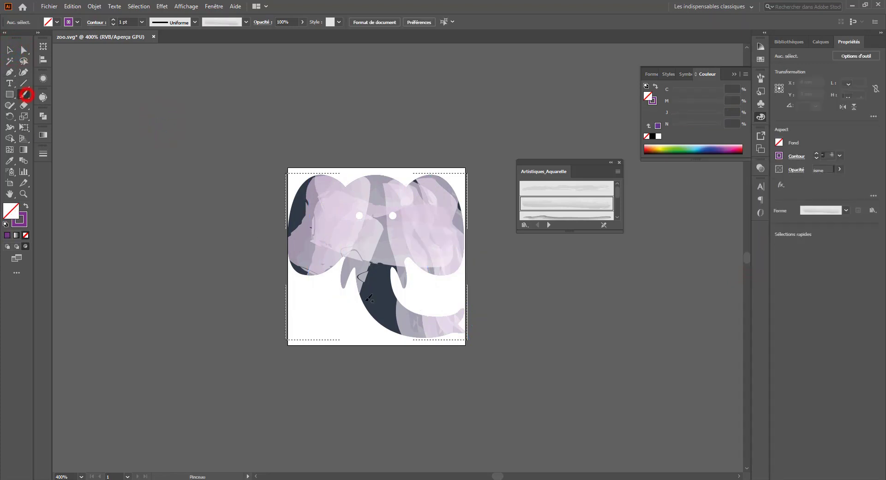
mouse_move(387, 263)
left_mouse_down()
mouse_move(370, 313)
mouse_move(418, 341)
left_mouse_up()
left_click_drag(366, 295, 416, 341)
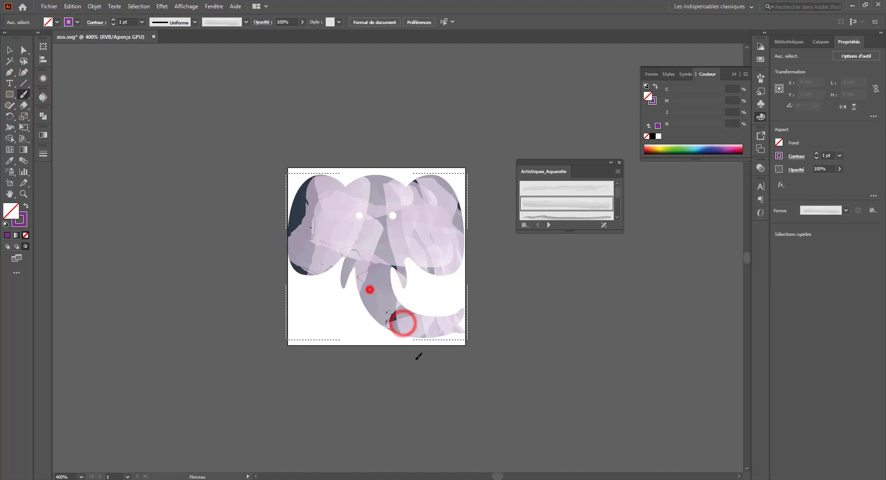
left_click_drag(317, 180, 340, 204)
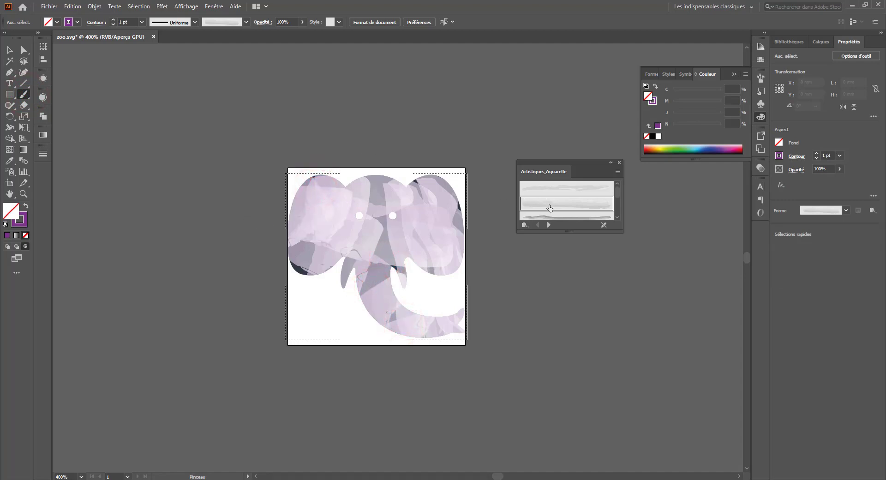
Lower the Paintbrush options' edit-within distance to 20 pixels
double_click(23, 96)
left_click(146, 198)
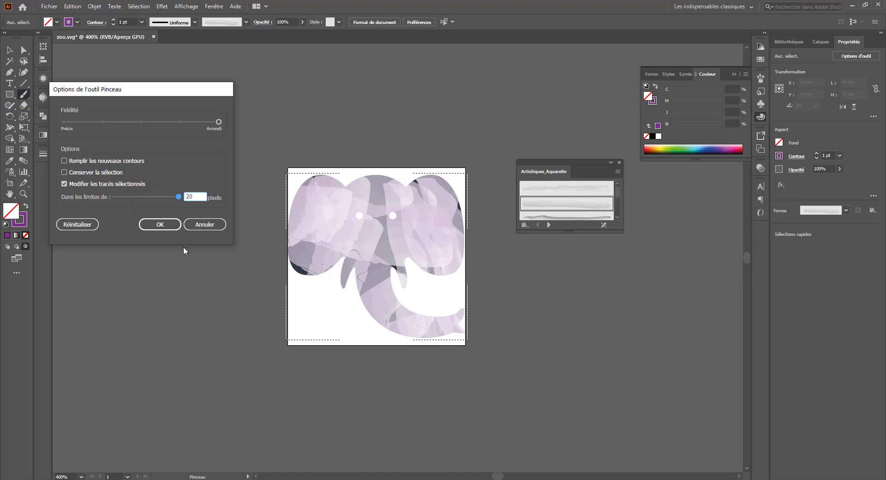
left_click(162, 225)
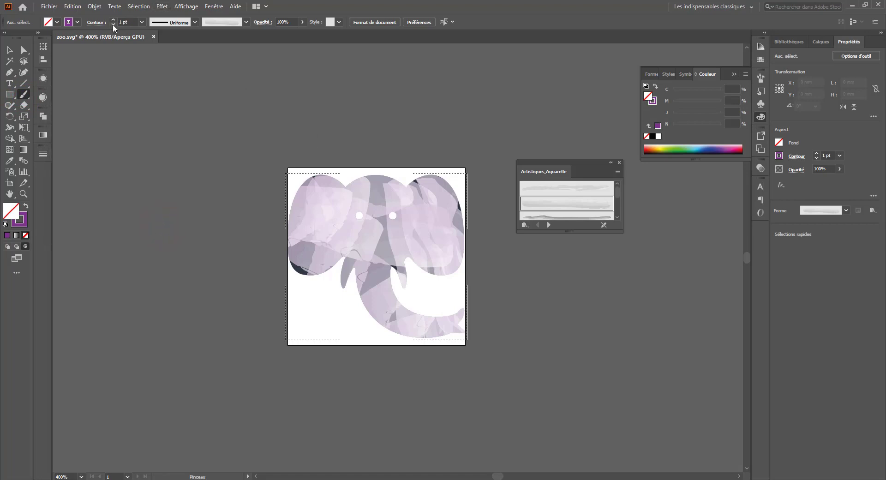
Set the brush stroke weight to 0.5 pt
left_click(141, 21)
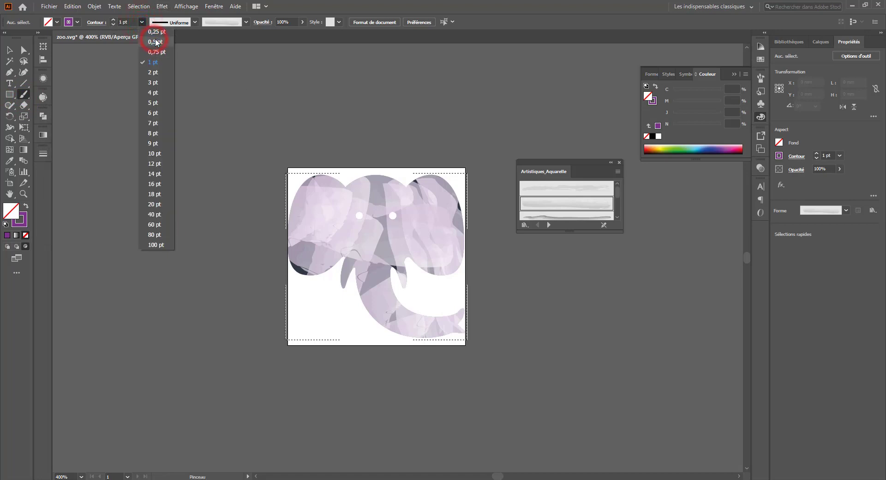
left_click(155, 42)
left_click(350, 216)
left_click(394, 214)
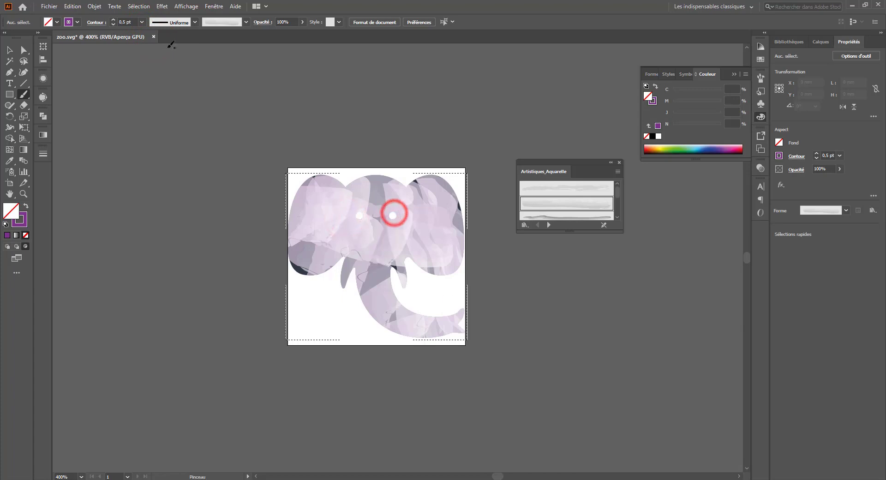
Set a 0.25 pt stroke coloured light blue (C 100, M 32)
left_click(142, 21)
left_click(150, 33)
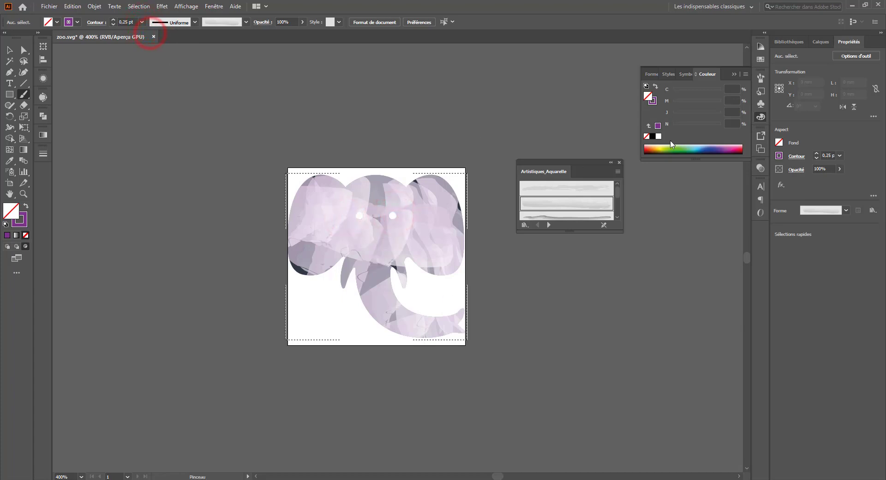
left_click(653, 101)
left_click(696, 100)
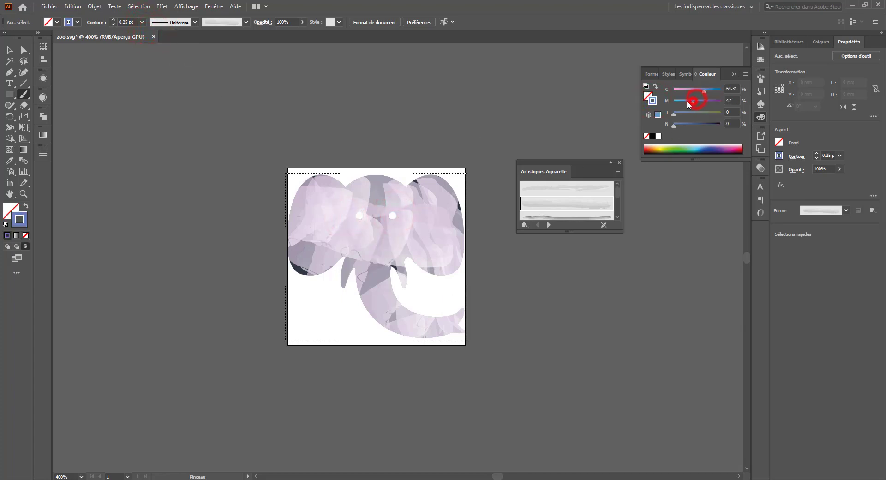
left_click_drag(697, 90, 723, 91)
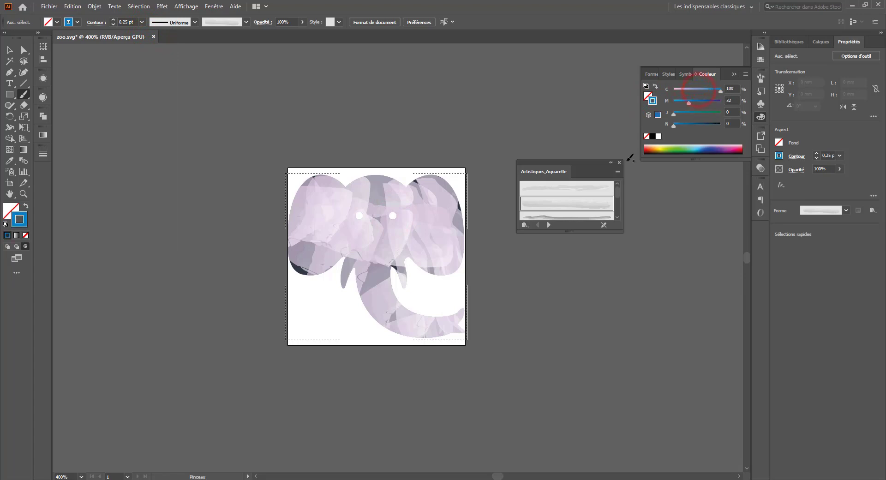
left_click_drag(443, 223, 450, 253)
Paint light blue watercolour strokes along the right ear with the third watercolour brush, up to 0.5 pt
left_click_drag(438, 175, 455, 242)
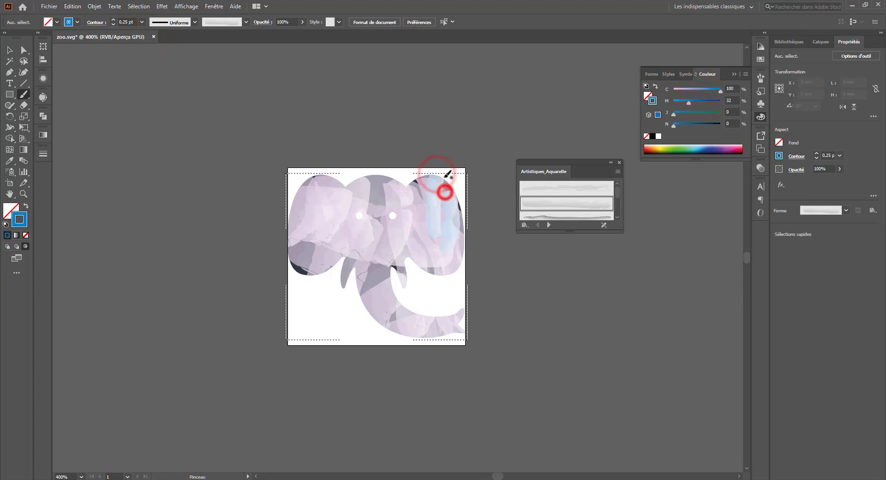
left_click_drag(444, 177, 457, 268)
left_click(566, 216)
mouse_move(432, 184)
left_mouse_down()
mouse_move(454, 264)
mouse_move(471, 257)
left_mouse_up()
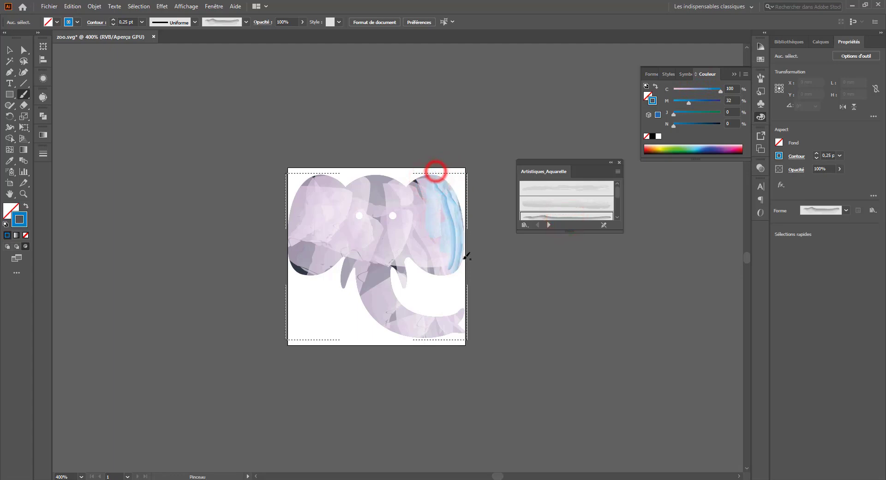
left_click(142, 21)
left_click(158, 47)
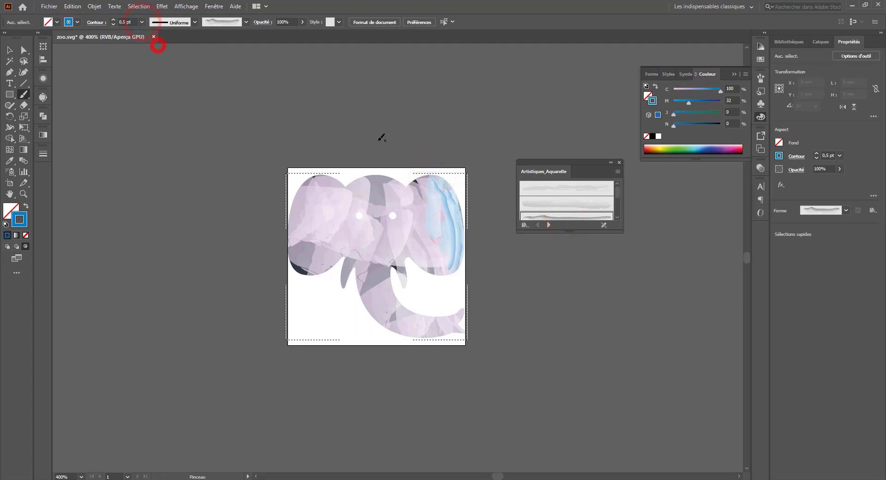
left_click_drag(434, 181, 453, 273)
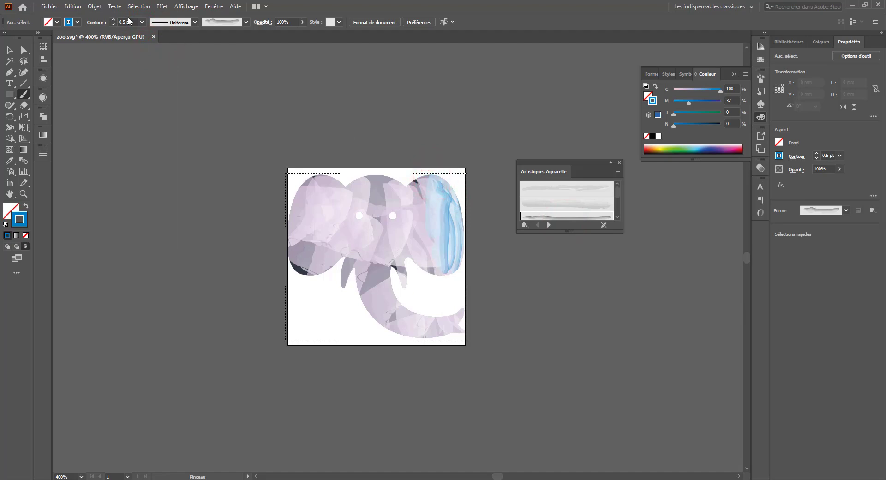
At 1 pt, paint blue strokes over the left ear and along the underside of the trunk
left_click(142, 22)
left_click(153, 62)
left_click_drag(307, 187, 301, 272)
left_click_drag(323, 169, 297, 251)
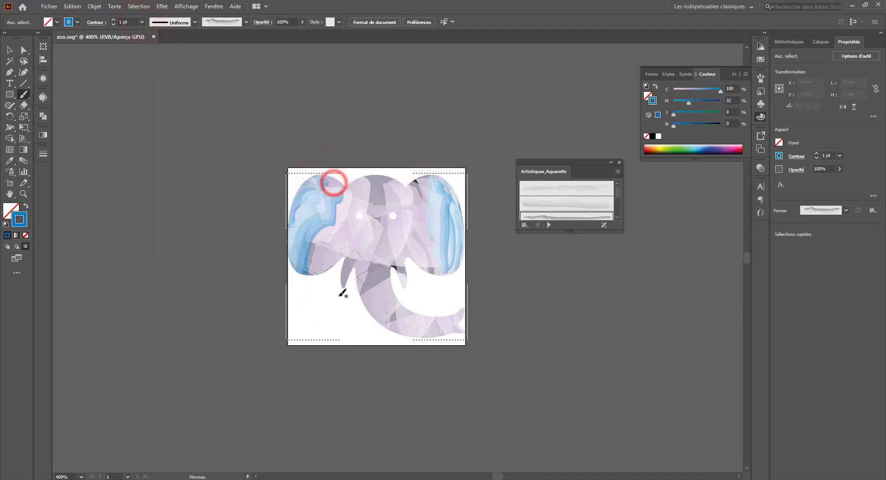
left_click_drag(358, 282, 447, 332)
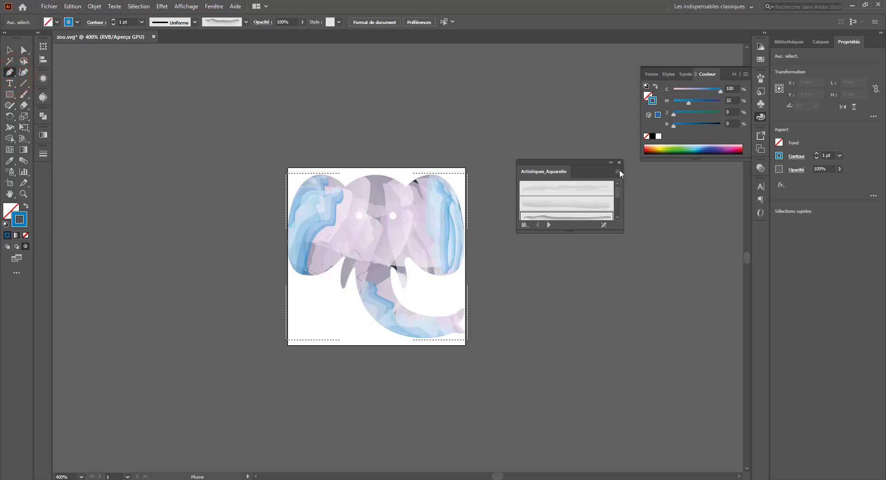
Zoom to 800% and draw the curved right tusk outline with the Pen
left_click_drag(593, 161, 625, 164)
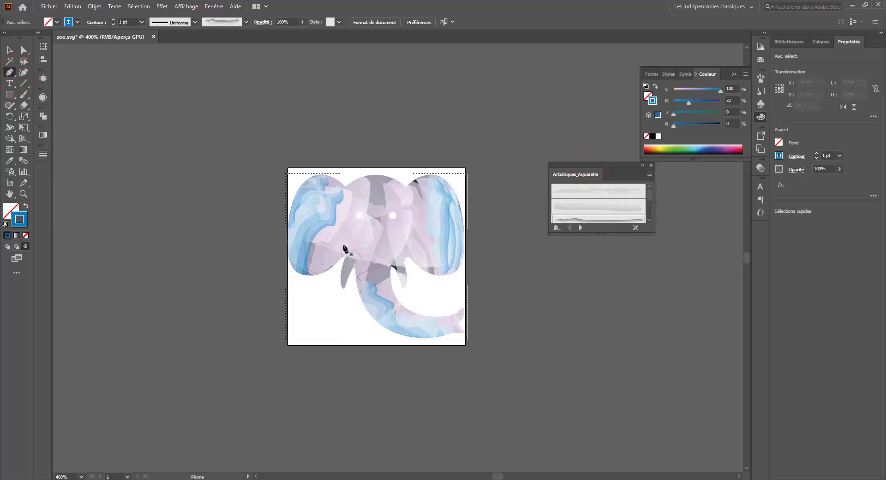
key("ctrl+plus")
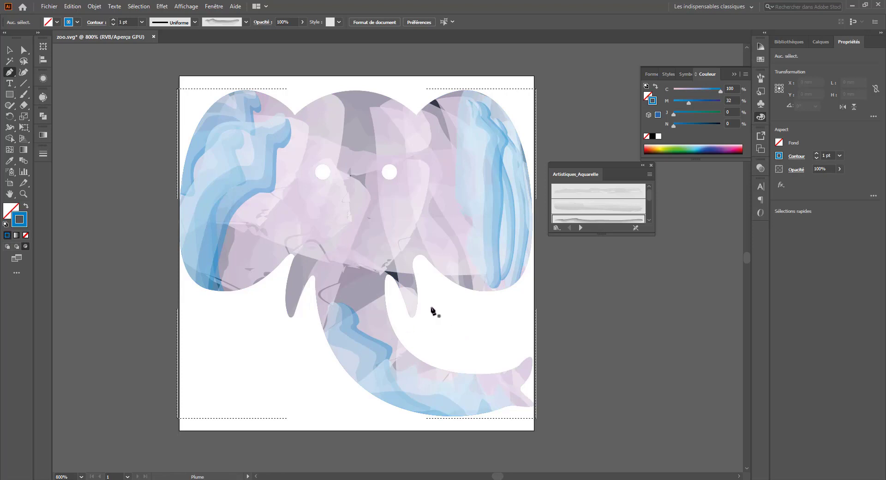
left_click(418, 259)
mouse_move(392, 282)
left_mouse_down()
mouse_move(393, 303)
mouse_move(422, 331)
left_mouse_up()
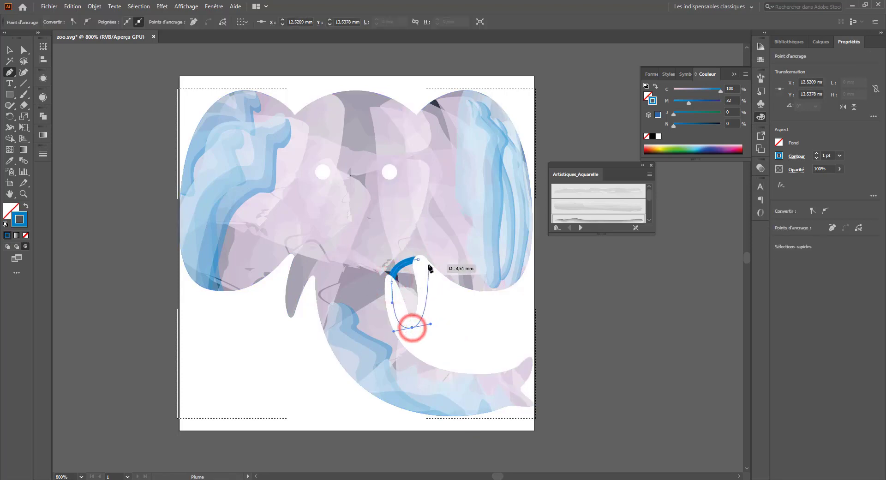
left_click(418, 259)
Give the tusk a 51% grey fill and no stroke
left_click(26, 206)
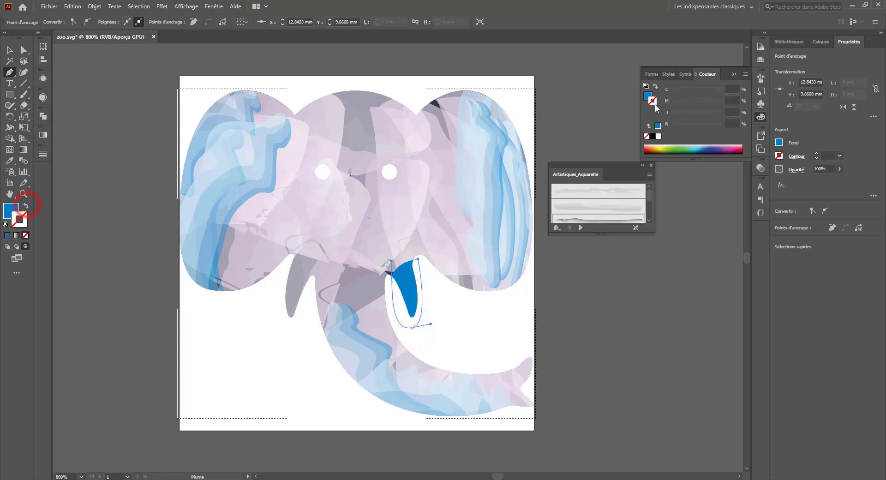
left_click(648, 94)
left_click(658, 136)
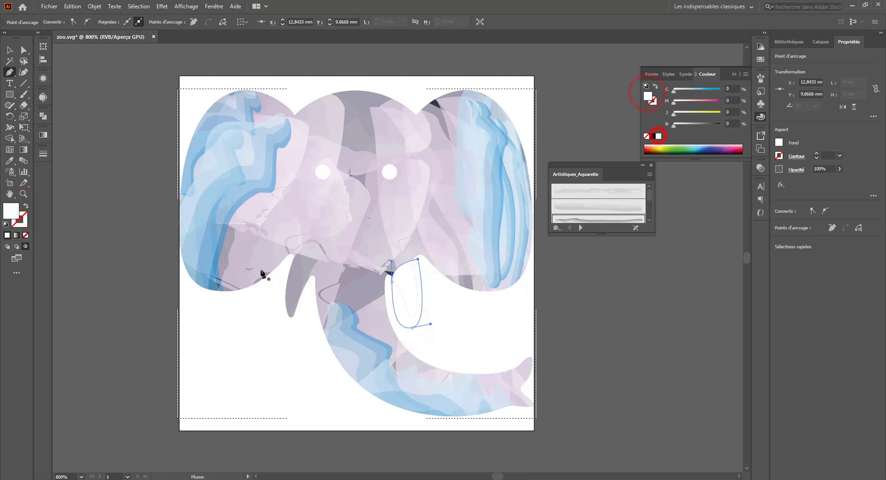
left_click_drag(687, 125, 699, 125)
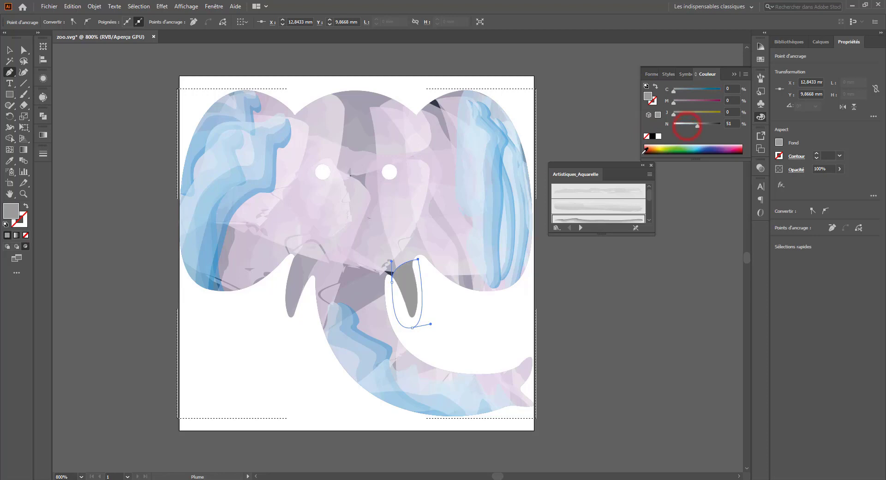
Draw the curved left tusk outline on the other side of the trunk, then deselect
left_click(279, 269)
left_click(293, 253)
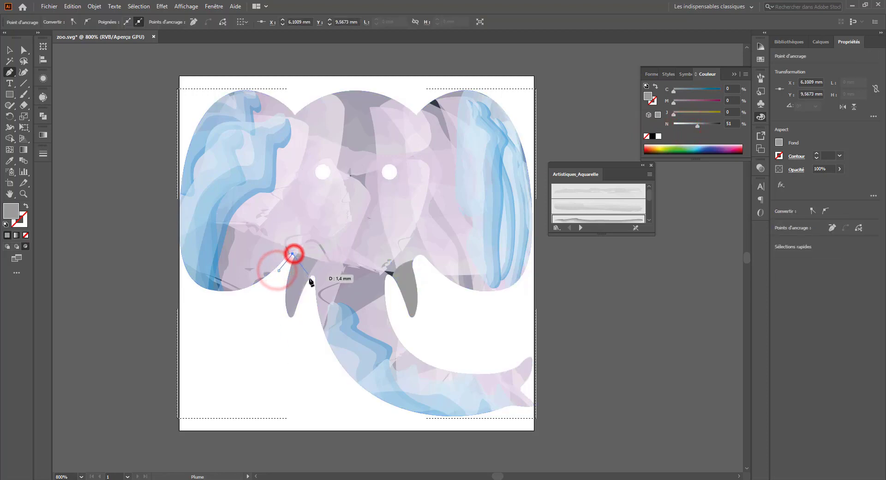
left_click(312, 282)
left_click_drag(286, 333, 301, 361)
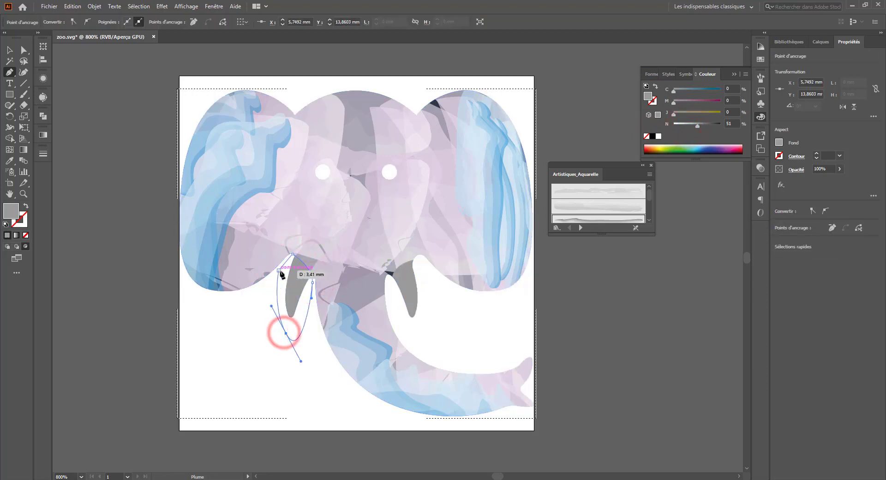
left_click(279, 269)
left_click(10, 49)
left_click(156, 73)
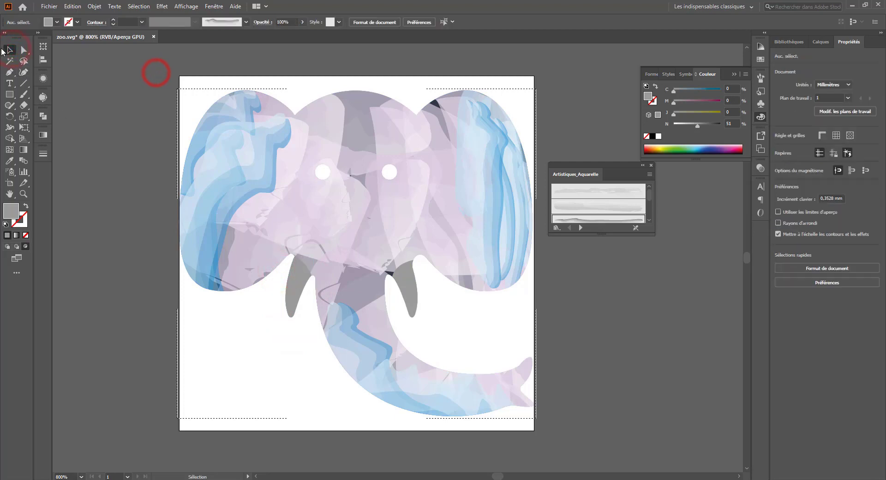
Select the elephant group
left_click(88, 119)
left_click(121, 137)
left_click(466, 228)
left_click(610, 322)
left_click(430, 184)
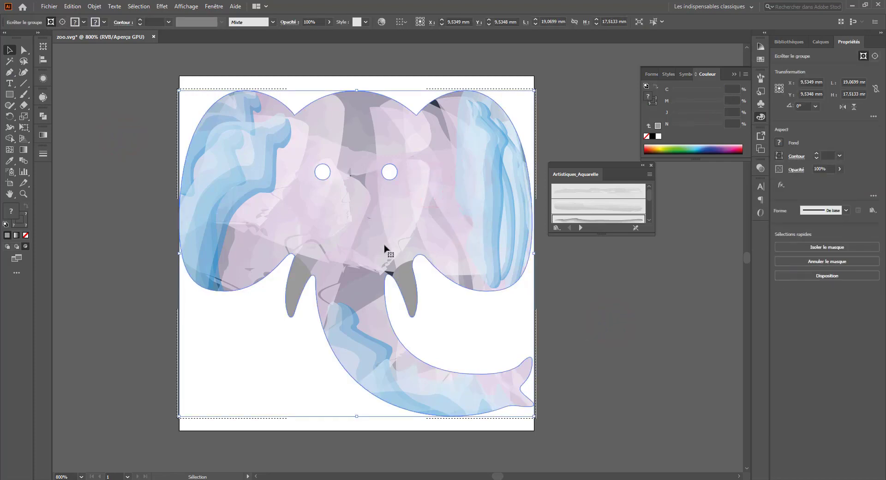
Apply a watercolour brush with a darker blue stroke to the elephant outline
left_click(22, 94)
scroll(606, 205, "down", 2)
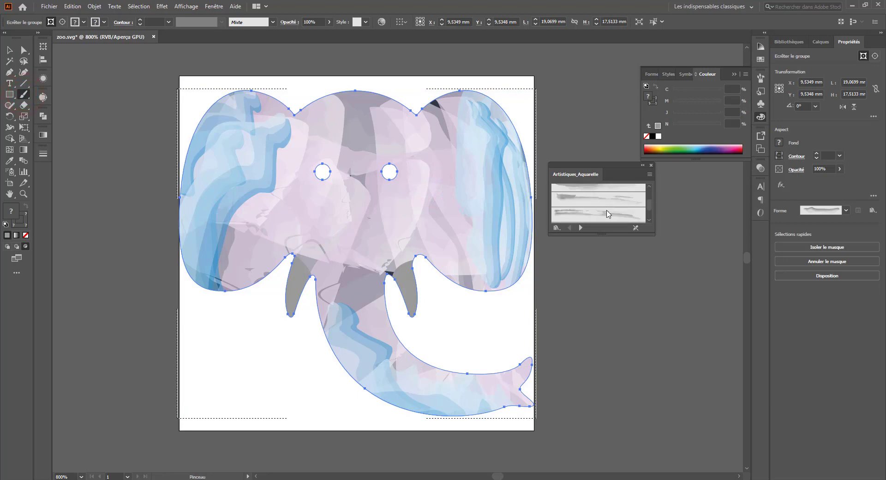
left_click(609, 214)
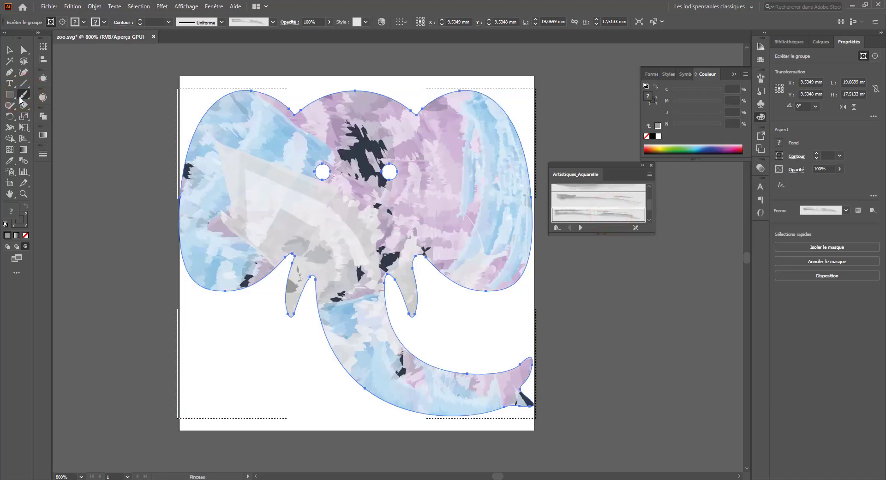
left_click(653, 101)
left_click(704, 146)
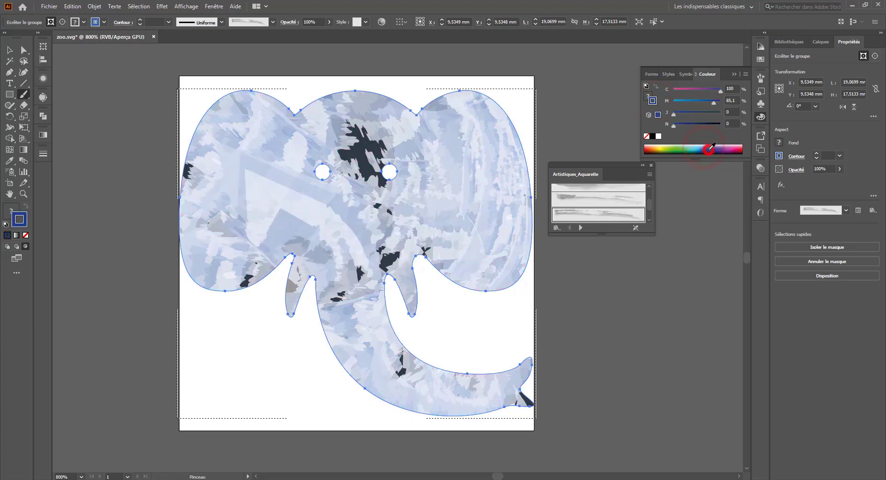
left_click(698, 148)
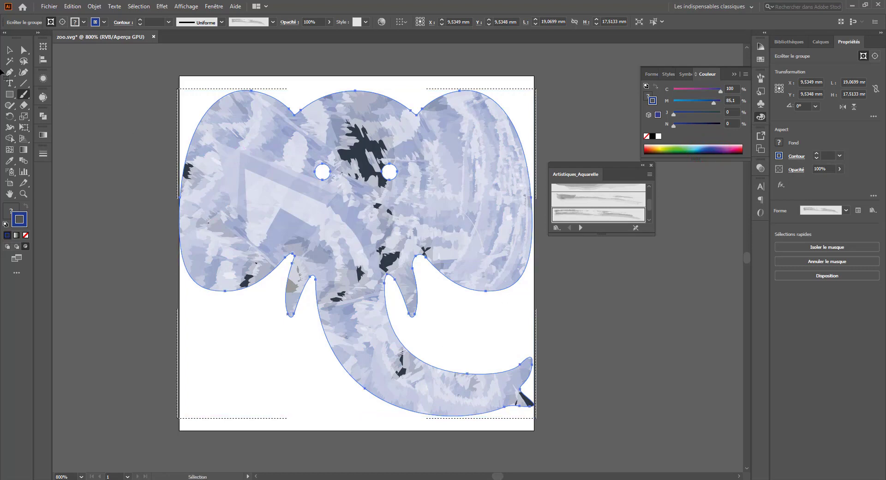
Deselect the group and try a few brush strokes on the elephant
left_click(10, 50)
left_click(114, 141)
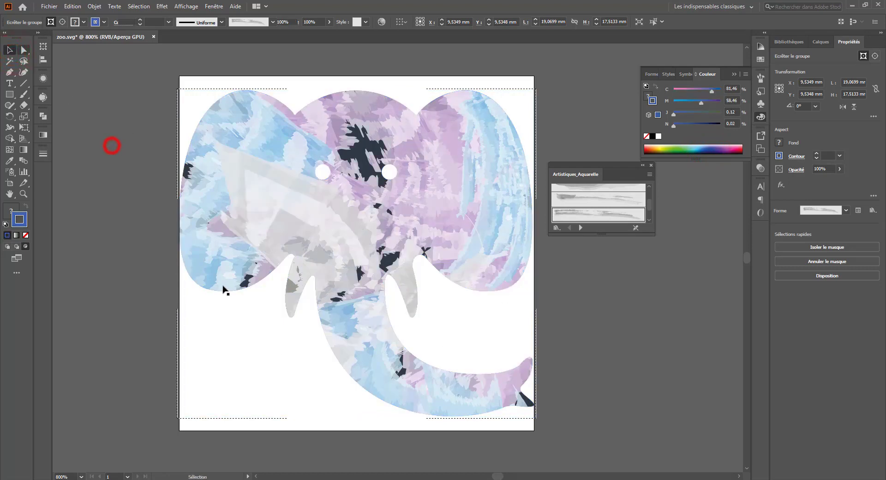
left_click(339, 221)
left_click(106, 190)
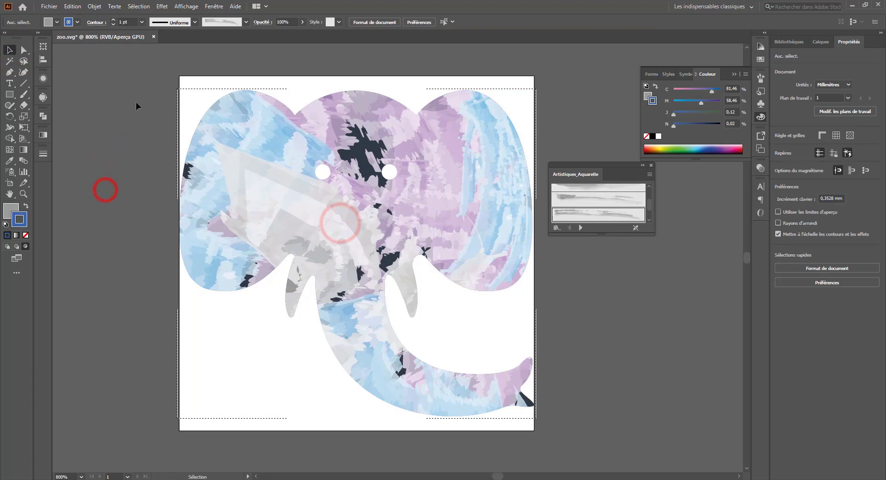
left_click(23, 94)
left_click(383, 122)
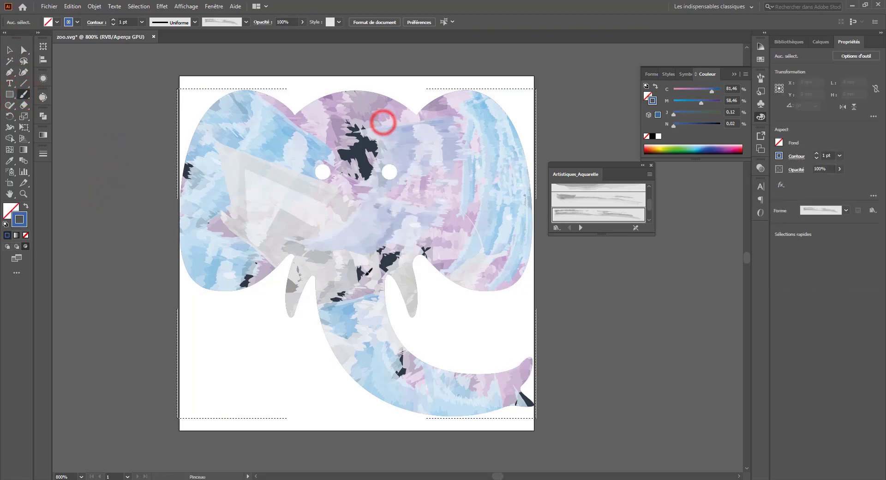
left_click(359, 162)
left_click(329, 144)
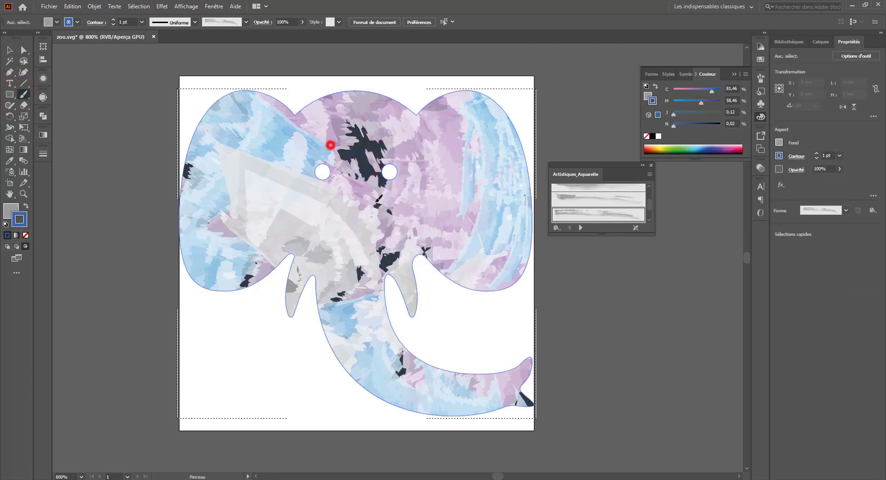
Try a blue outline stroke on the elephant group, undo it, and show the Layers list
left_click(294, 169)
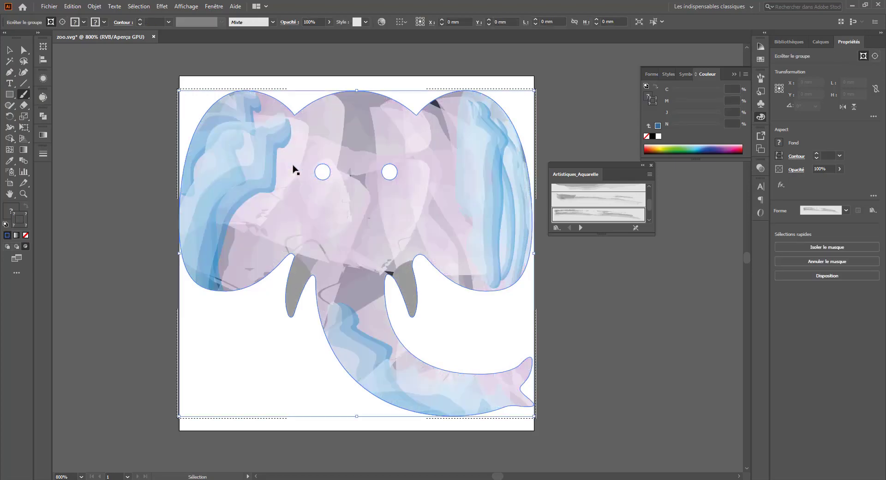
left_click(355, 131)
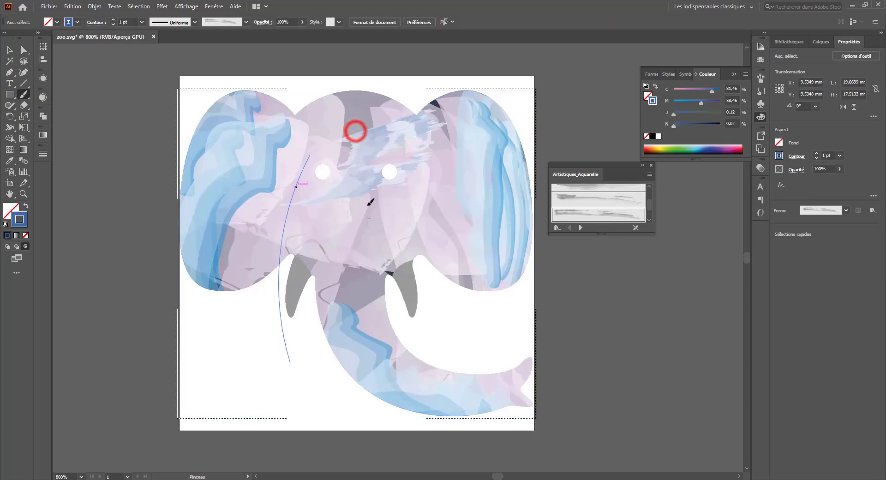
key("ctrl")
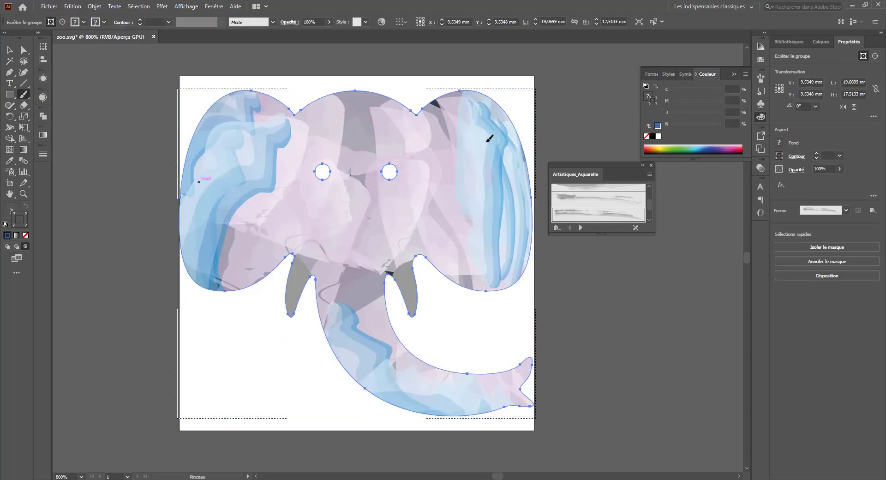
left_click(658, 125)
key("ctrl+z")
left_click(9, 50)
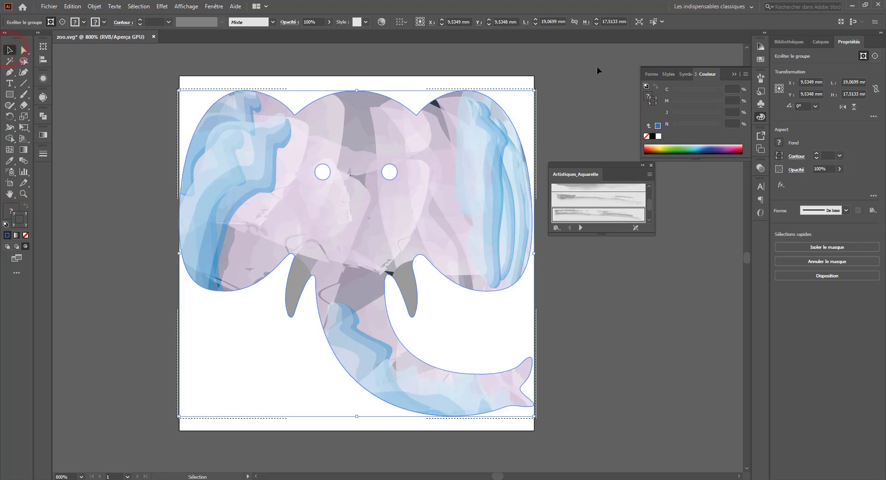
left_click(821, 41)
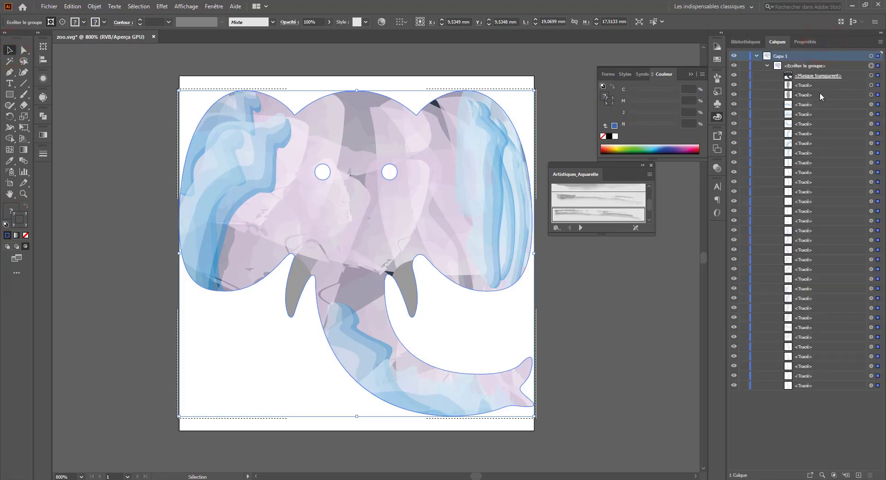
Select all watercolour strokes inside the mask group, excluding the two tusk outlines
left_click(872, 75)
left_click(871, 66)
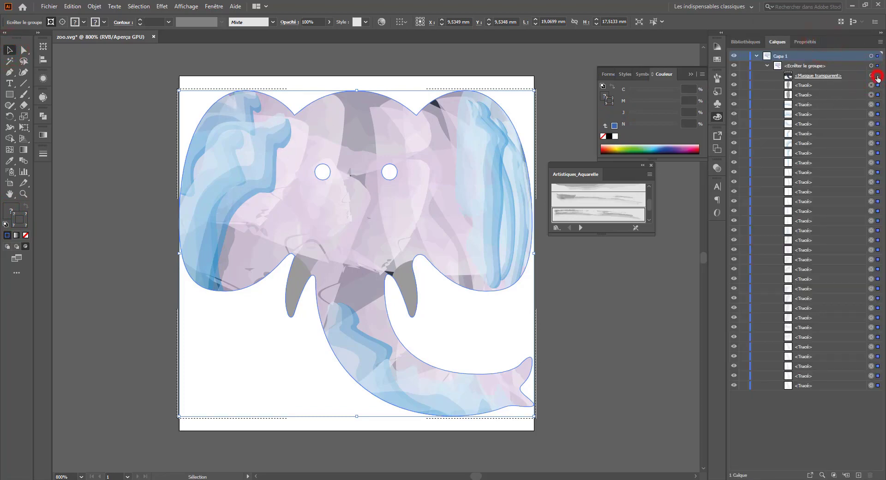
left_click(615, 125)
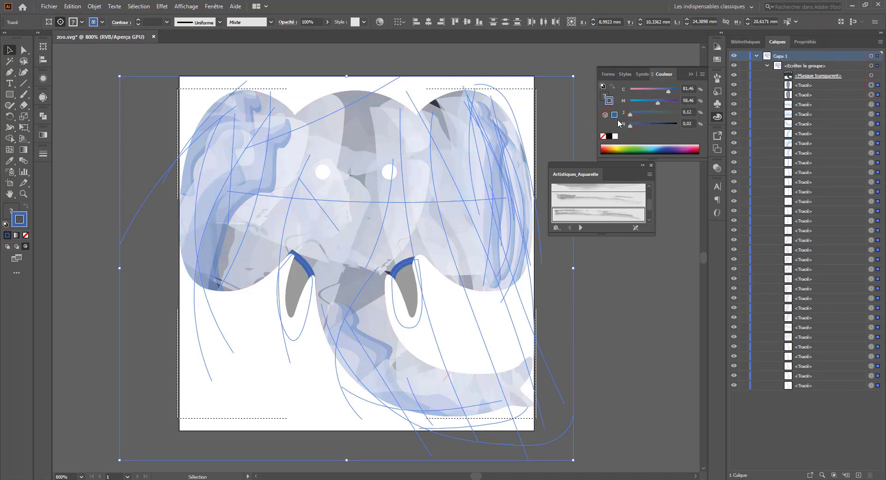
key("ctrl+z")
left_click(871, 94, "shift")
left_click(871, 85, "shift")
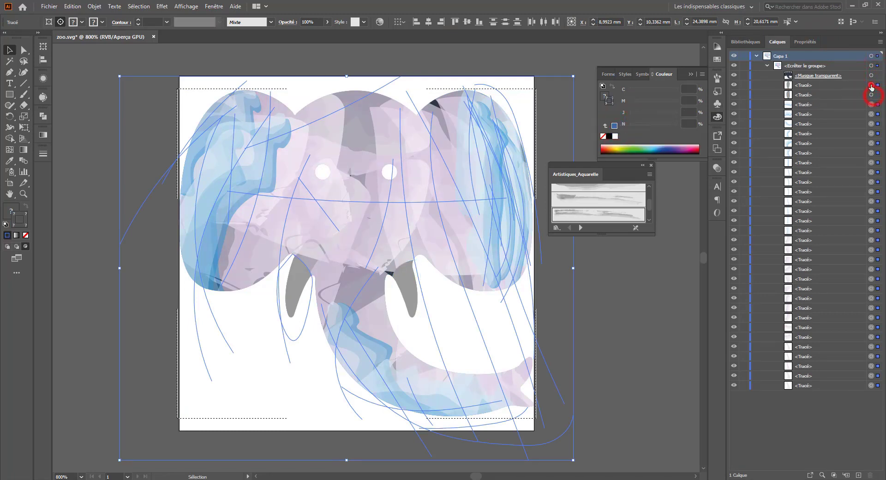
Recolour the selected strokes light yellow-green (C 52.55, Y 100) and deselect
left_click(632, 146)
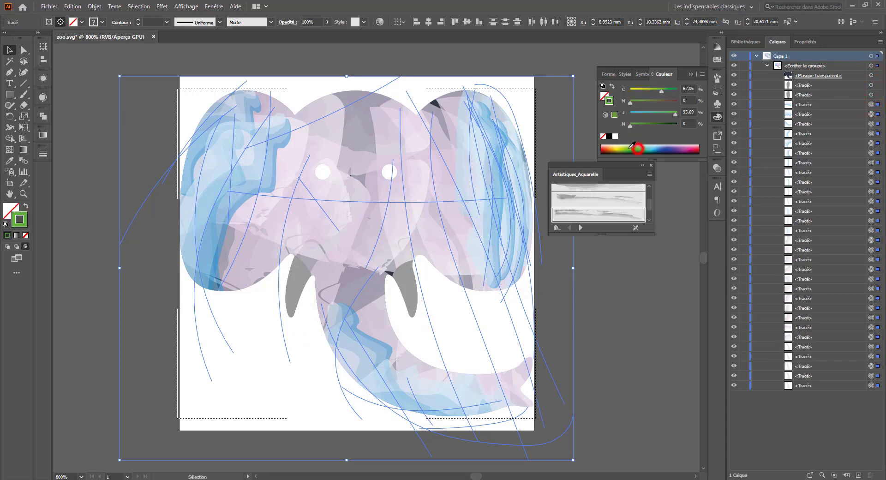
left_click(663, 148)
left_click(628, 146)
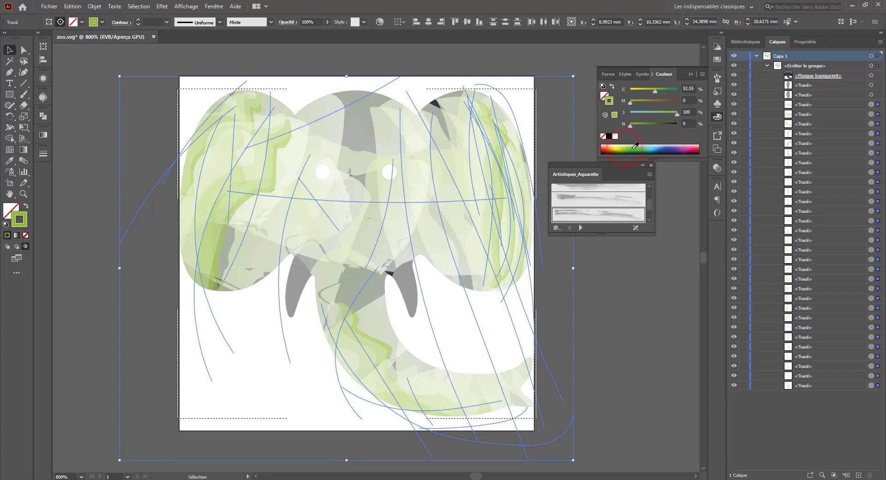
left_click(9, 49)
left_click(102, 98)
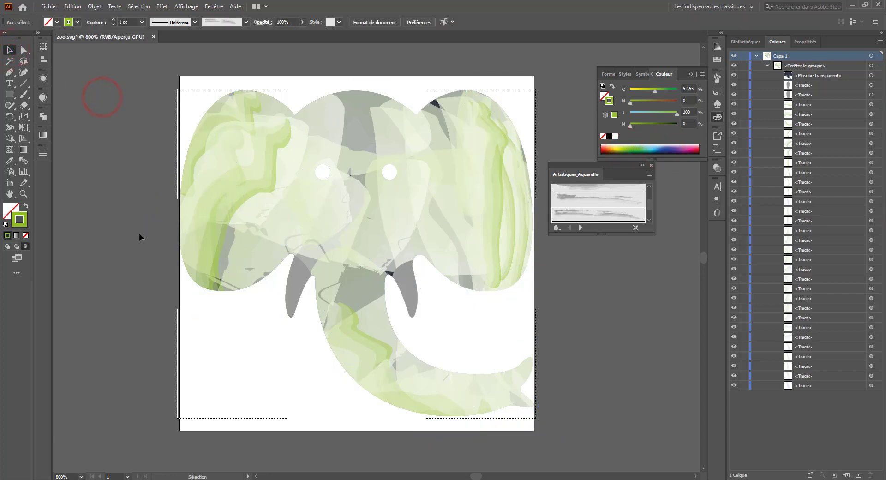
key("ctrl+minus")
key("ctrl+plus")
key("ctrl+plus")
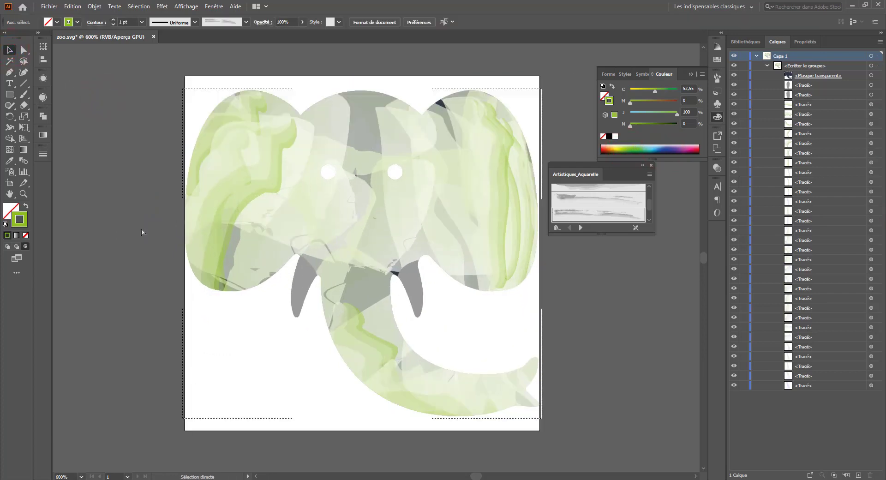